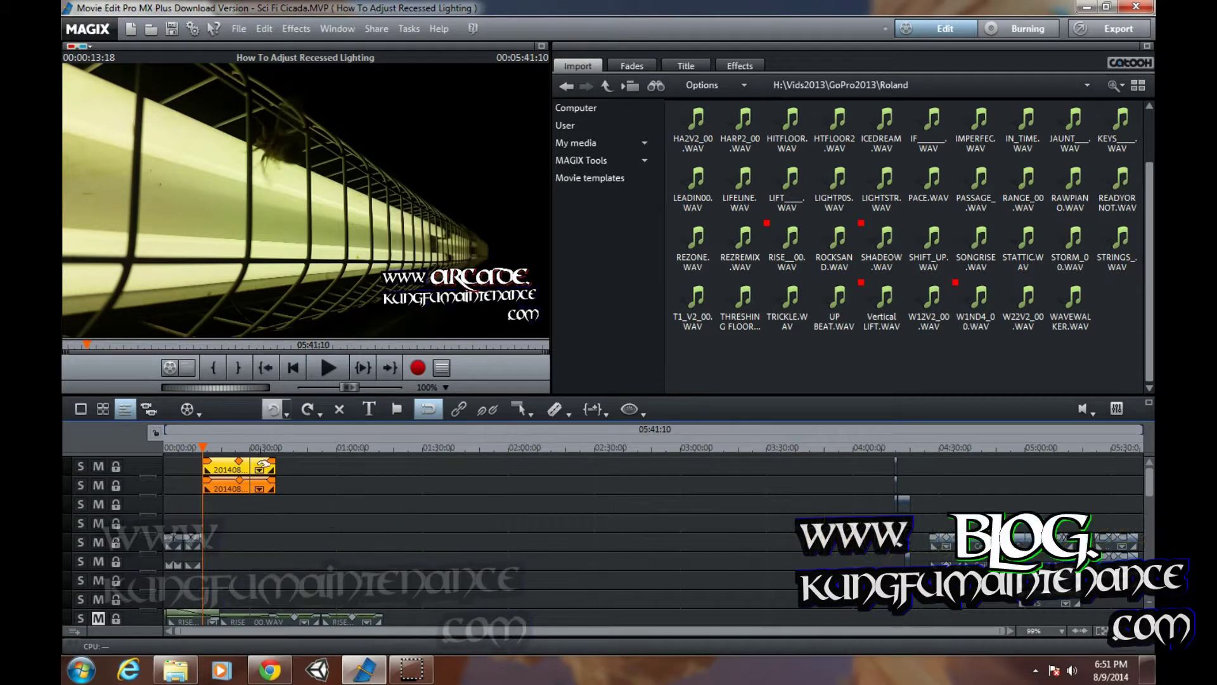
# Copy the selected clip and paste the copy directly after it on the same tracks, at 00:00:39:09
pyautogui.click(264, 28)
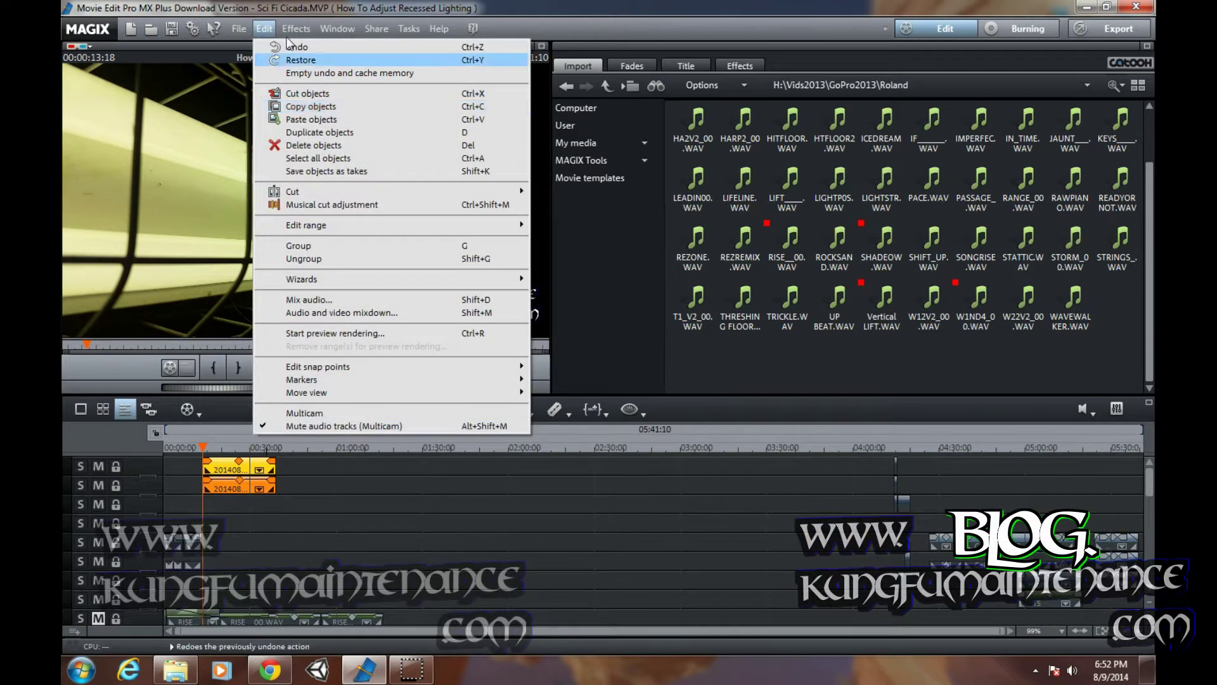
pyautogui.click(298, 109)
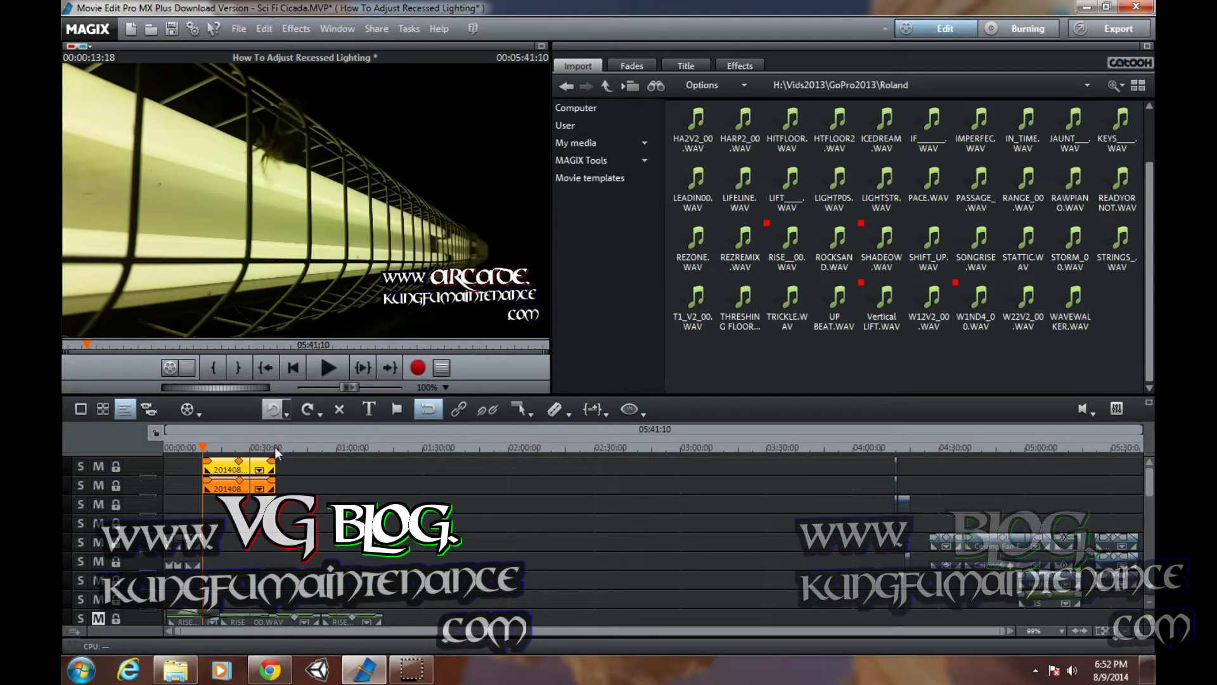
pyautogui.click(264, 28)
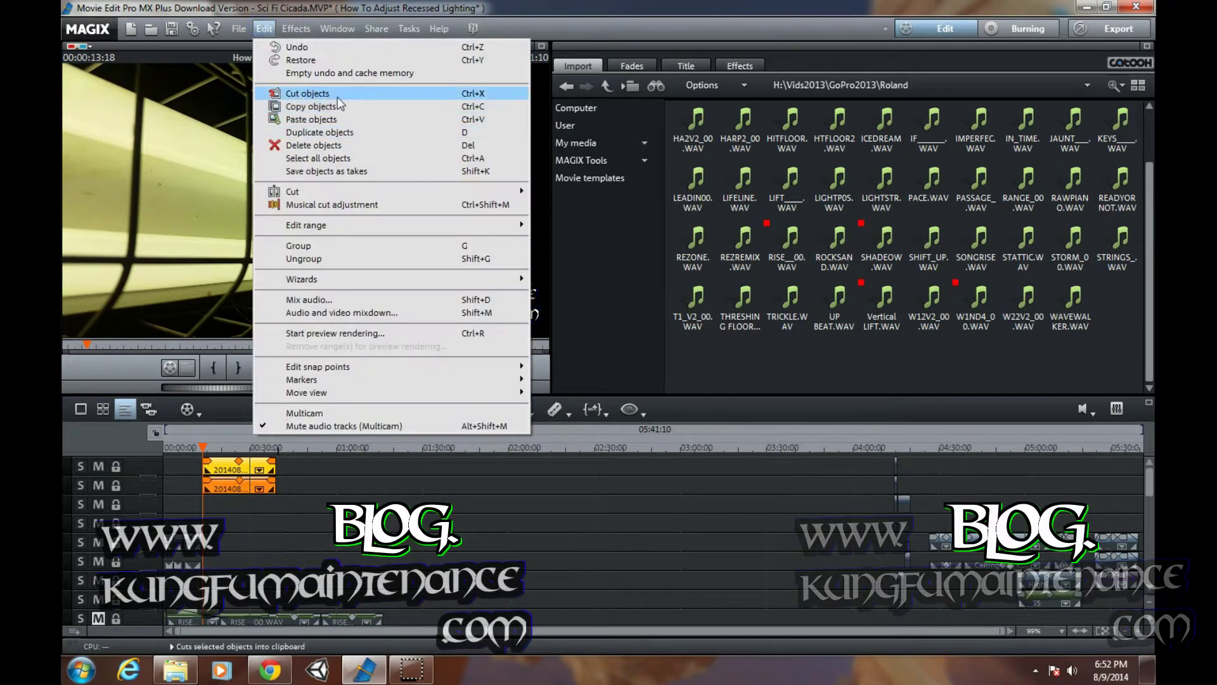
pyautogui.click(274, 451)
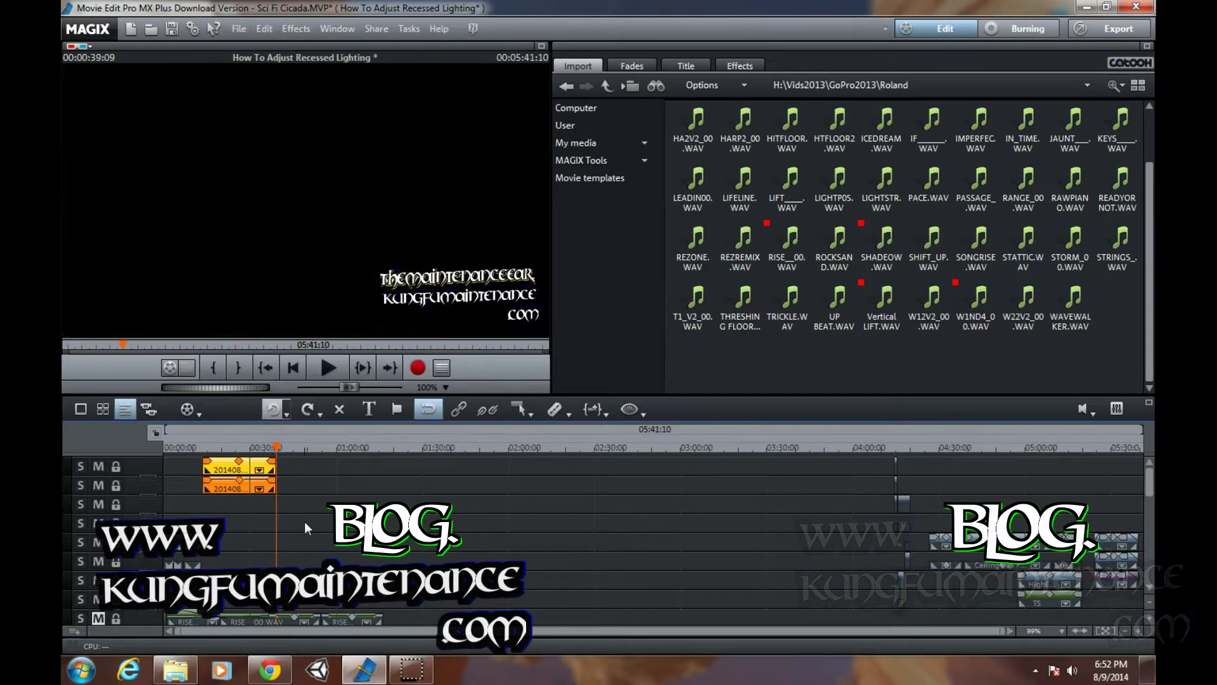
pyautogui.click(324, 521)
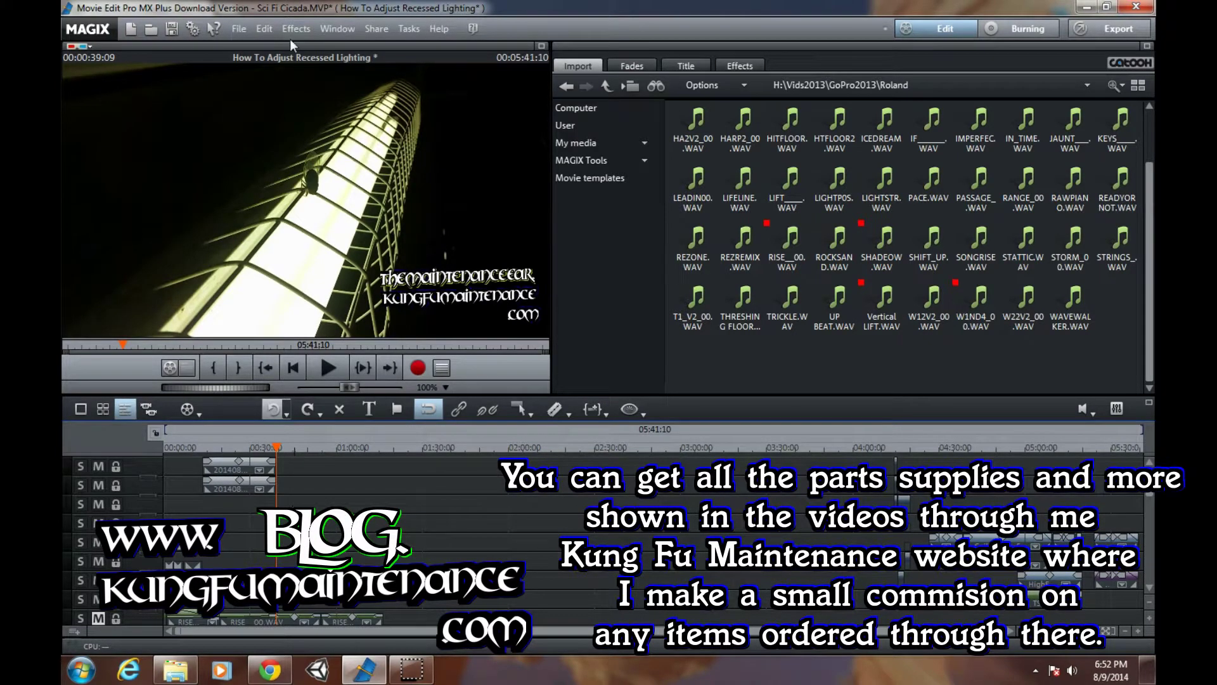
pyautogui.click(264, 29)
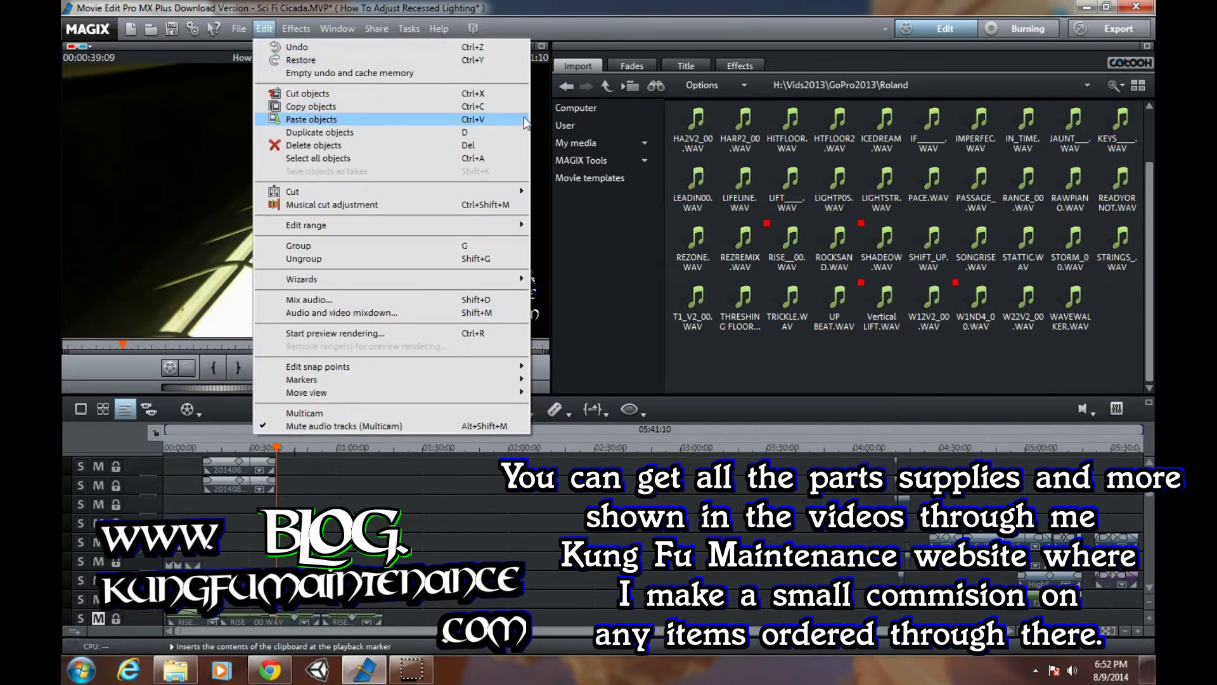
pyautogui.click(431, 120)
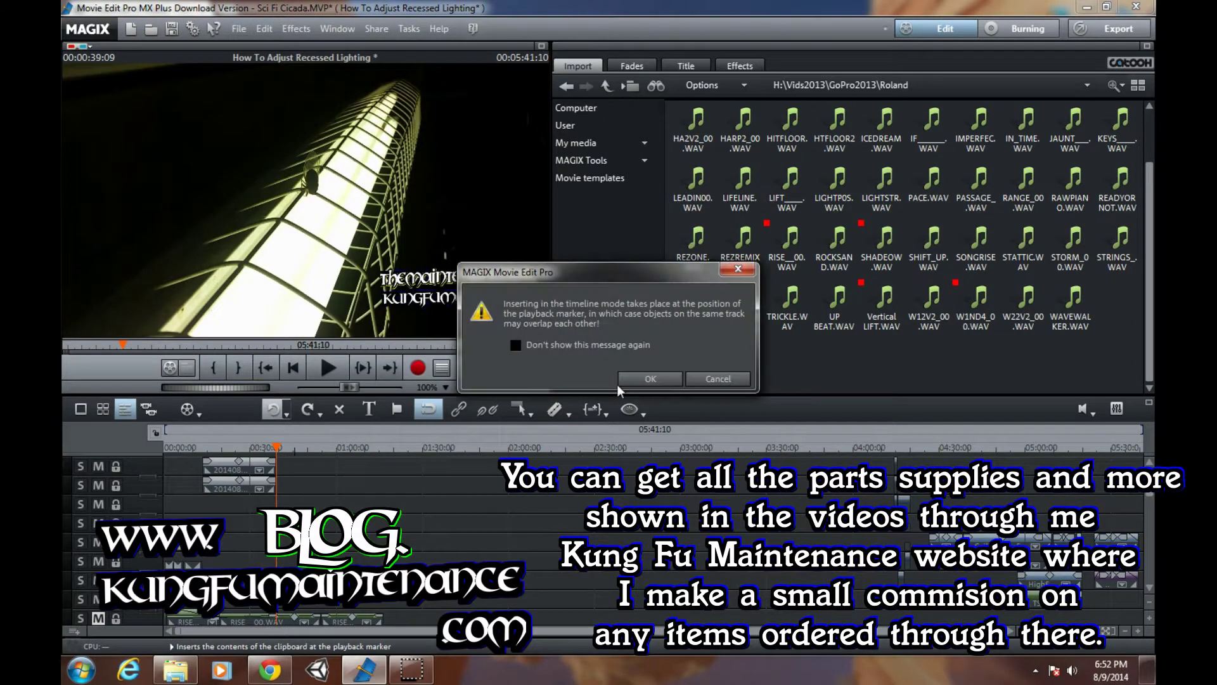
pyautogui.click(651, 378)
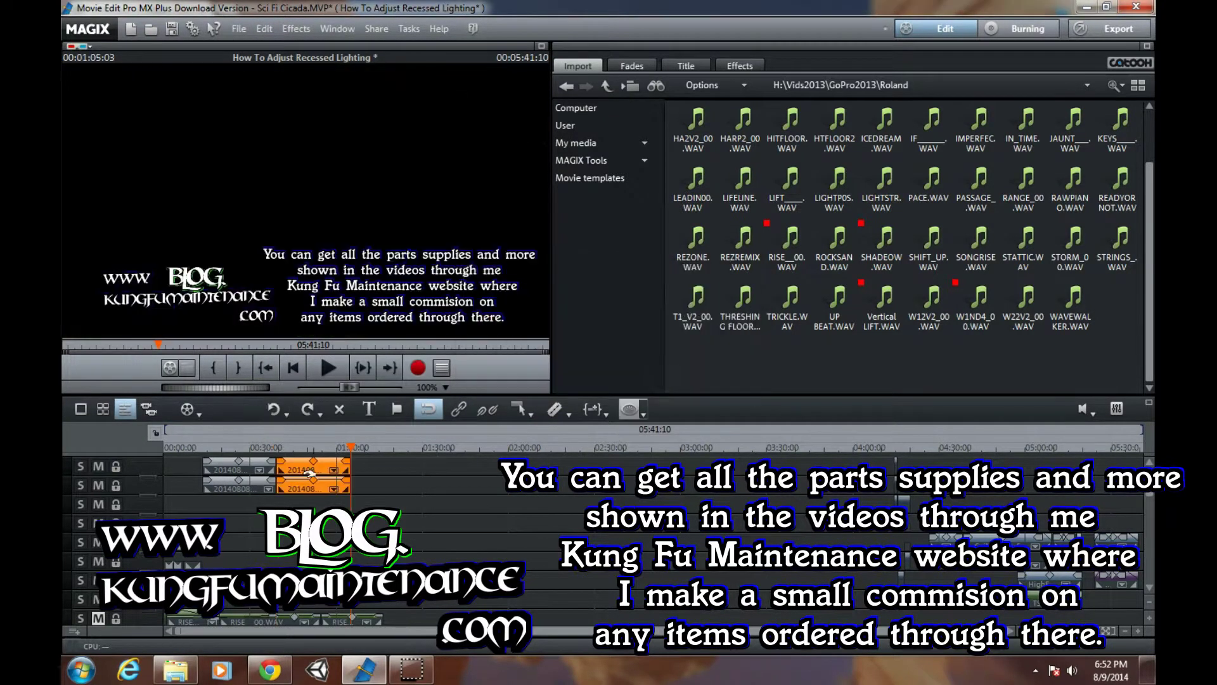
# Move the playback marker to the pasted clip's start, open its Speed video effect and set the factor to 0.25
pyautogui.click(276, 448)
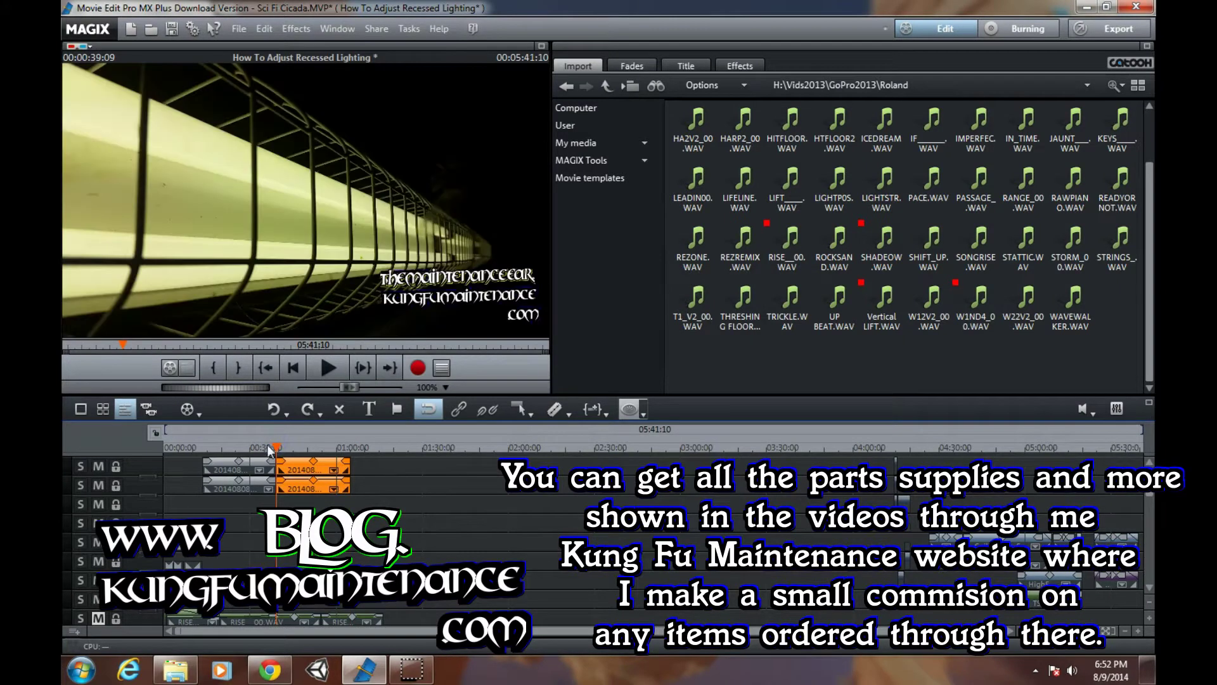
pyautogui.moveTo(271, 448)
pyautogui.mouseDown()
pyautogui.moveTo(349, 456)
pyautogui.moveTo(277, 456)
pyautogui.mouseUp()
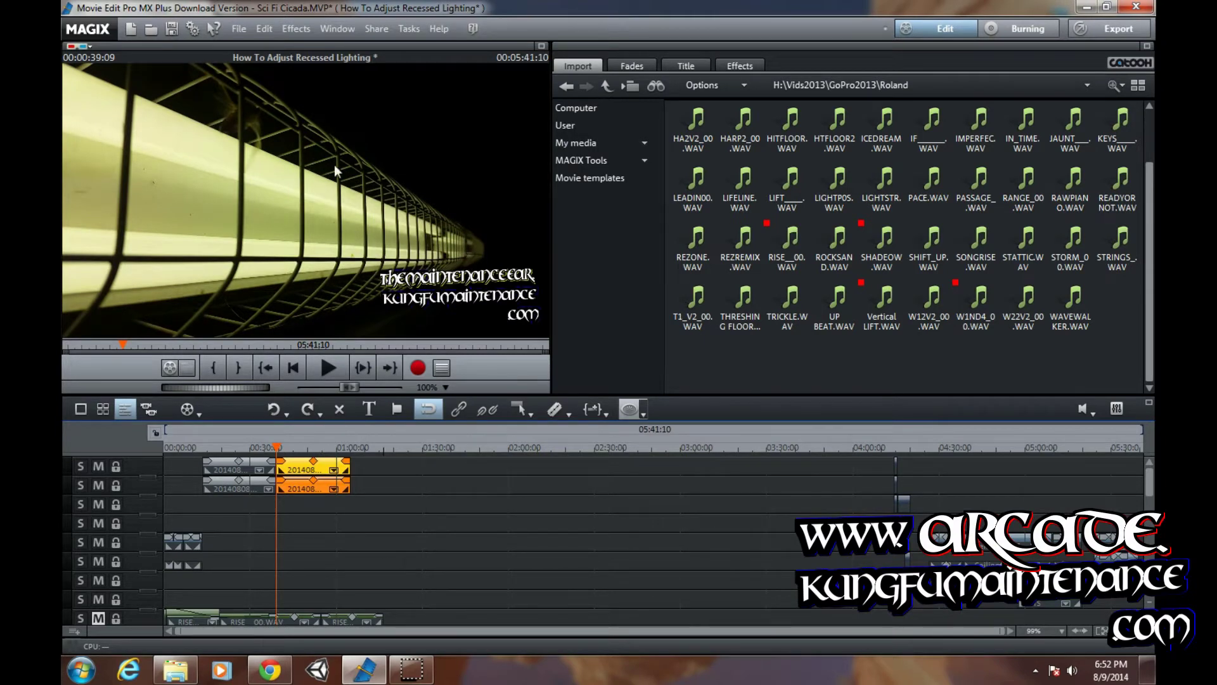
pyautogui.click(261, 30)
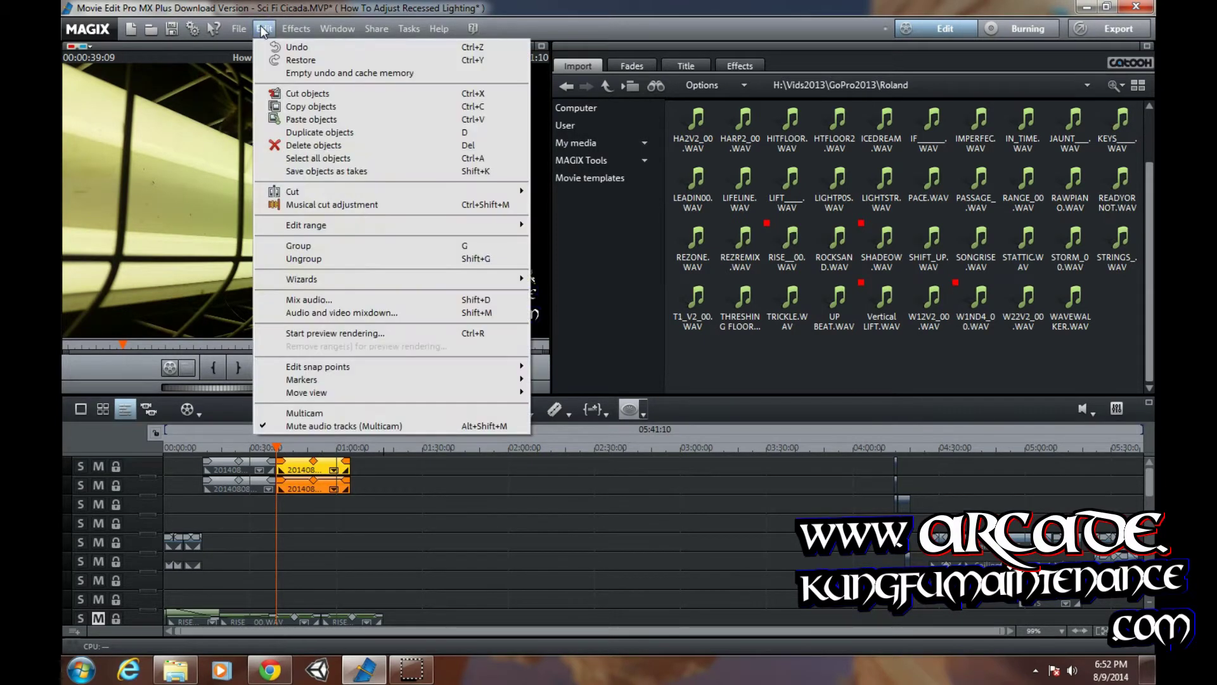
pyautogui.click(457, 490)
pyautogui.click(317, 467)
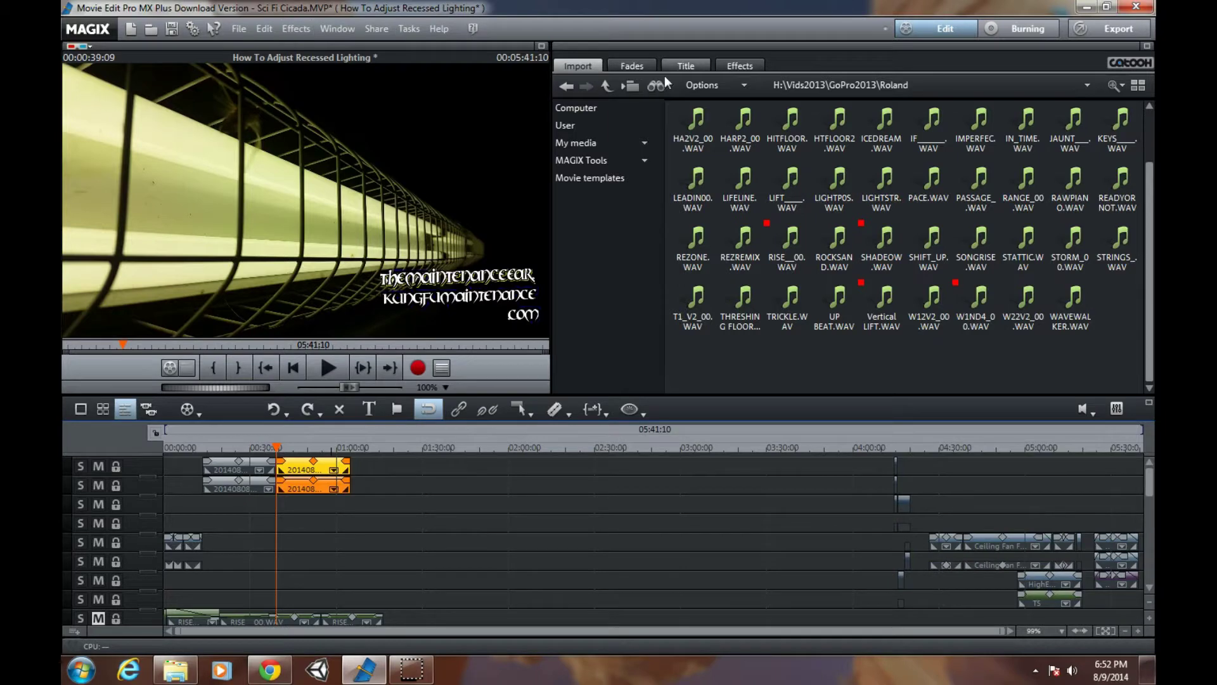
pyautogui.click(740, 66)
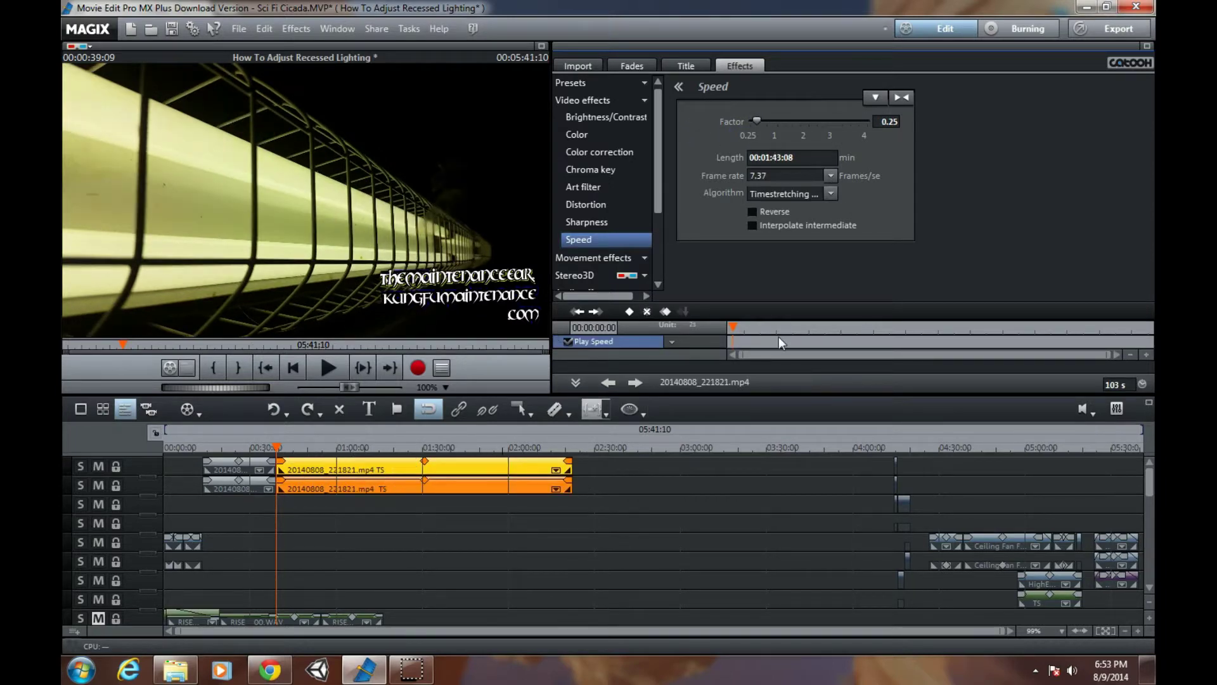
# Play the timeline from the first clip's start to compare normal speed with the slowed copy
pyautogui.click(327, 368)
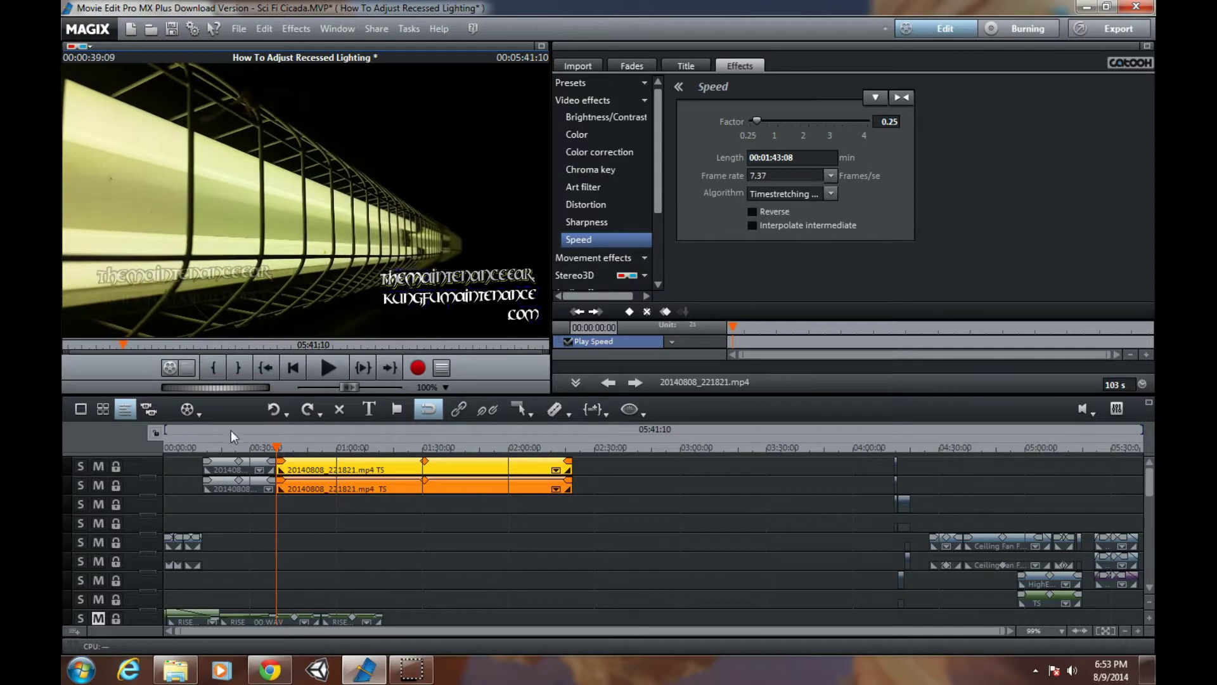
pyautogui.click(203, 452)
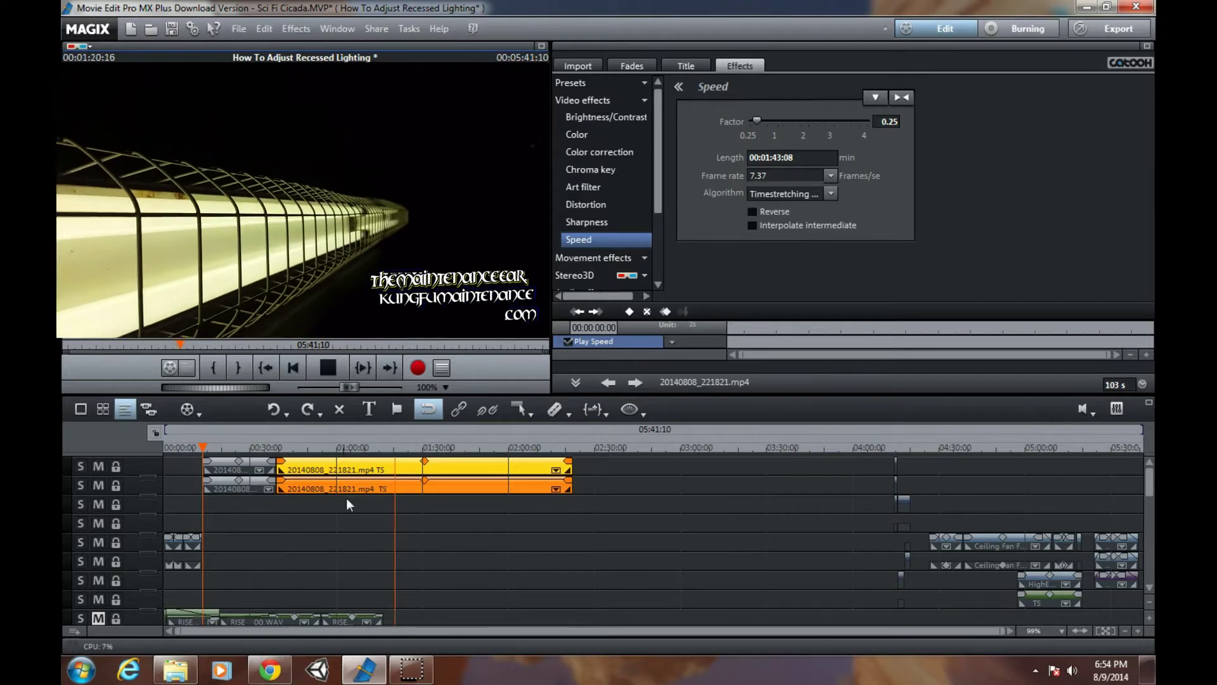
pyautogui.click(327, 368)
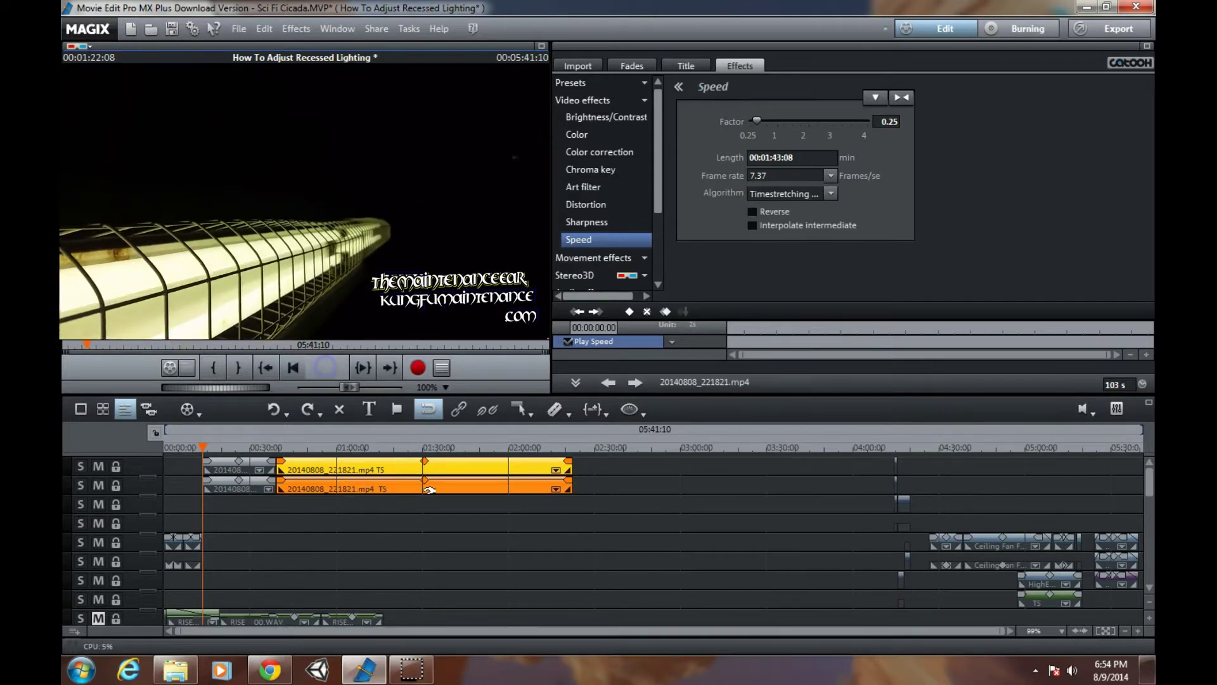
# Return the playback marker to the second clip's start and reset that clip's speed effect
pyautogui.click(275, 447)
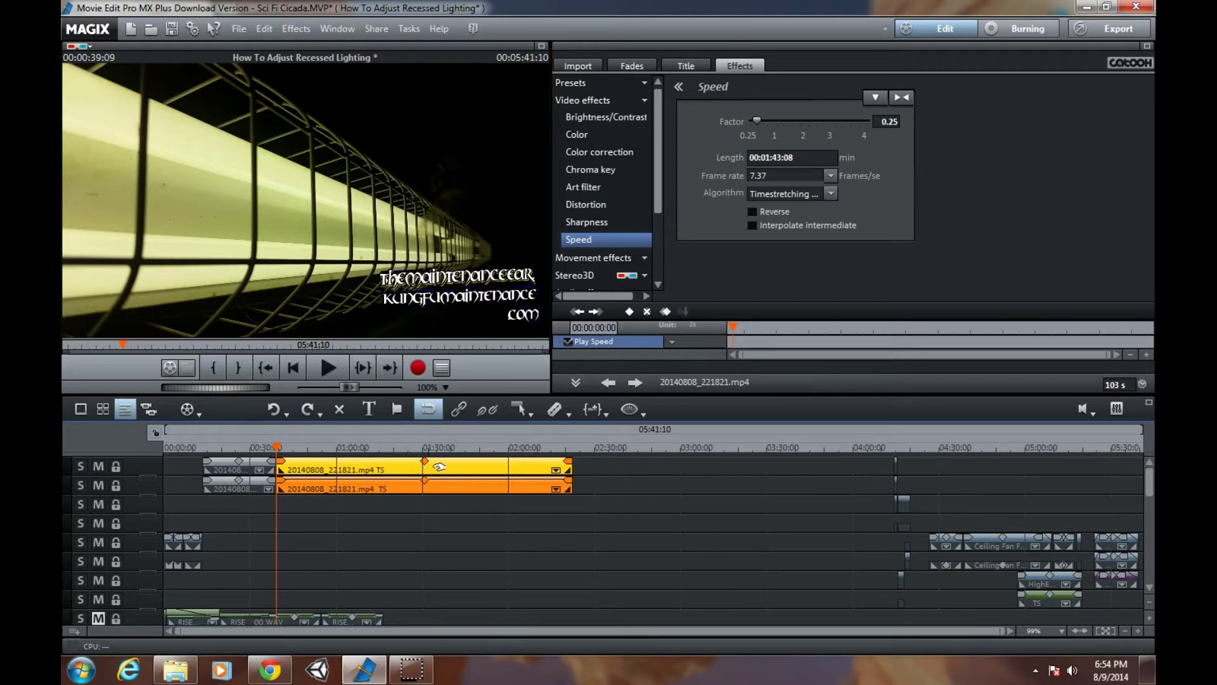
pyautogui.click(903, 97)
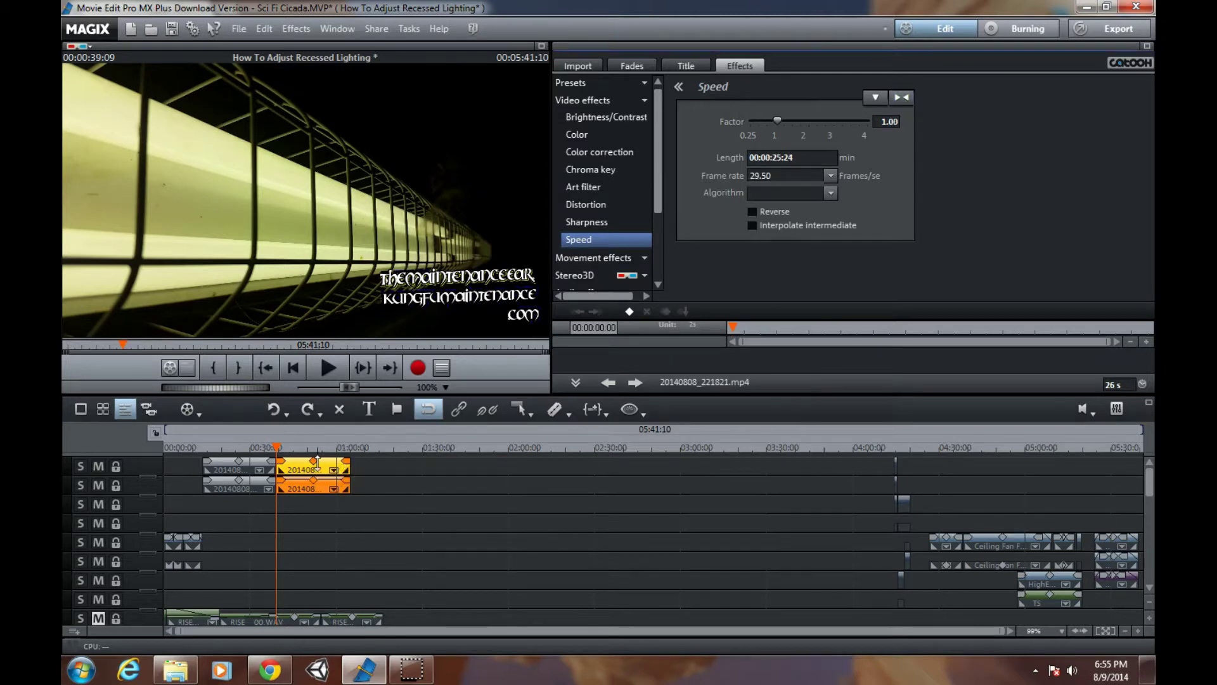
pyautogui.click(330, 474)
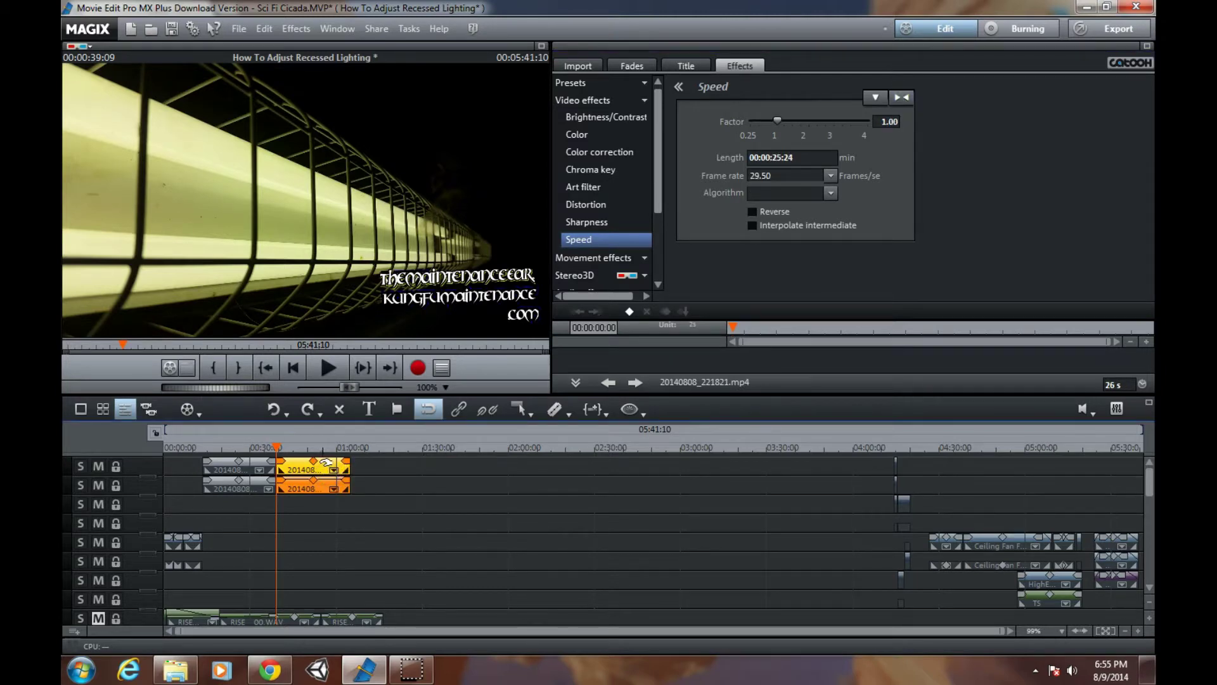
# Add Play Speed keyframes to the second clip at 00:00:05:19 and at its start
pyautogui.click(331, 369)
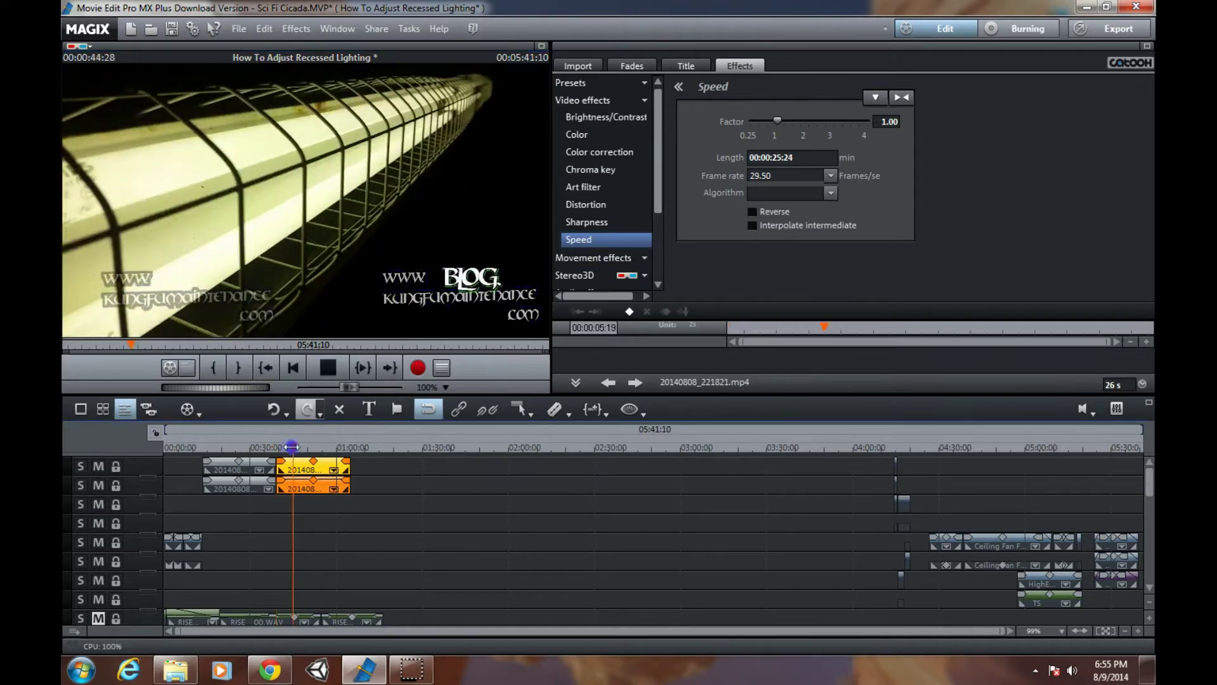
pyautogui.click(326, 374)
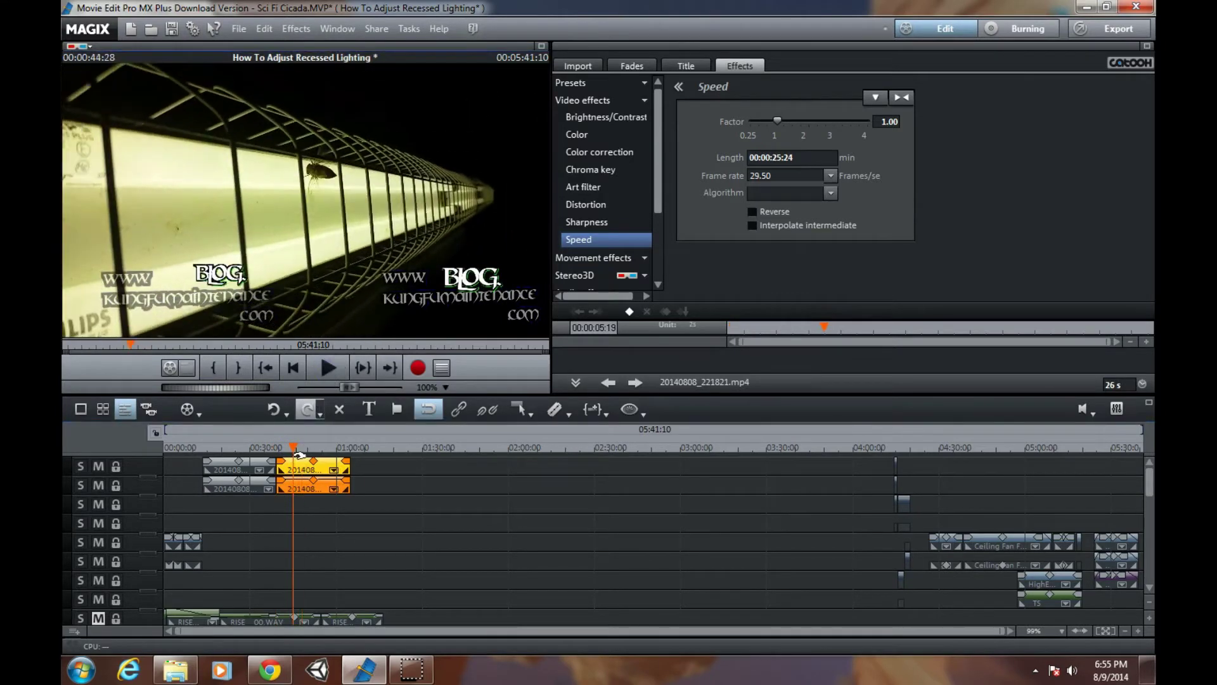
pyautogui.click(308, 467)
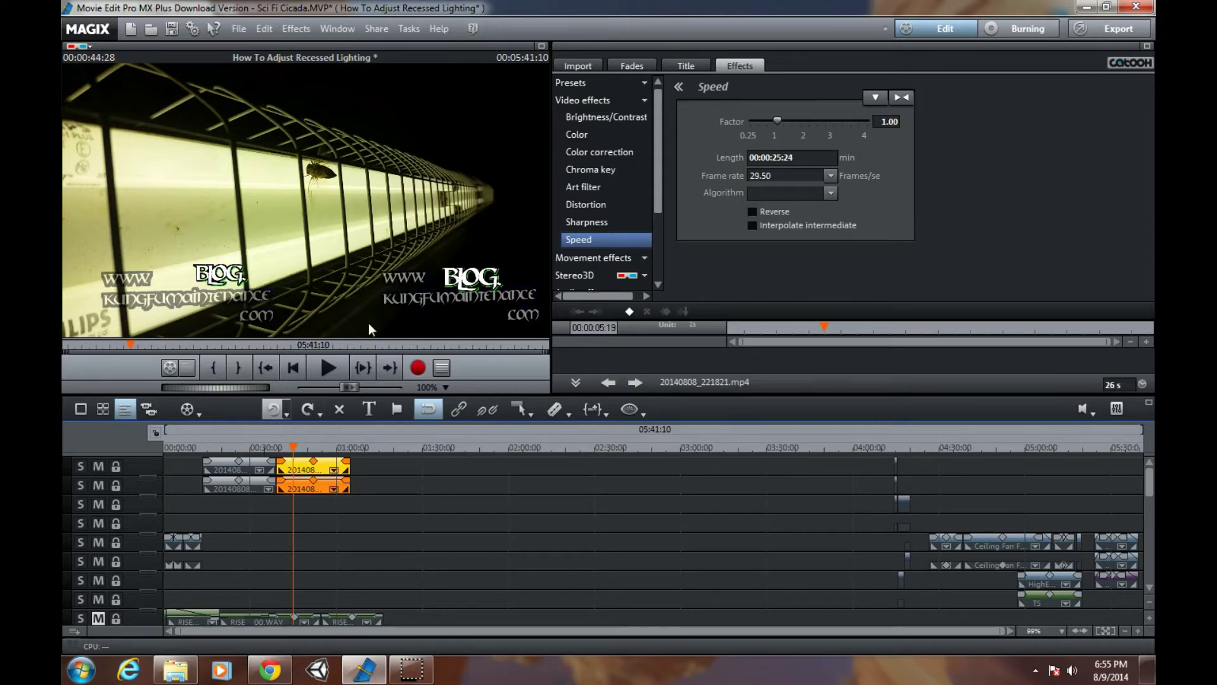
pyautogui.click(632, 308)
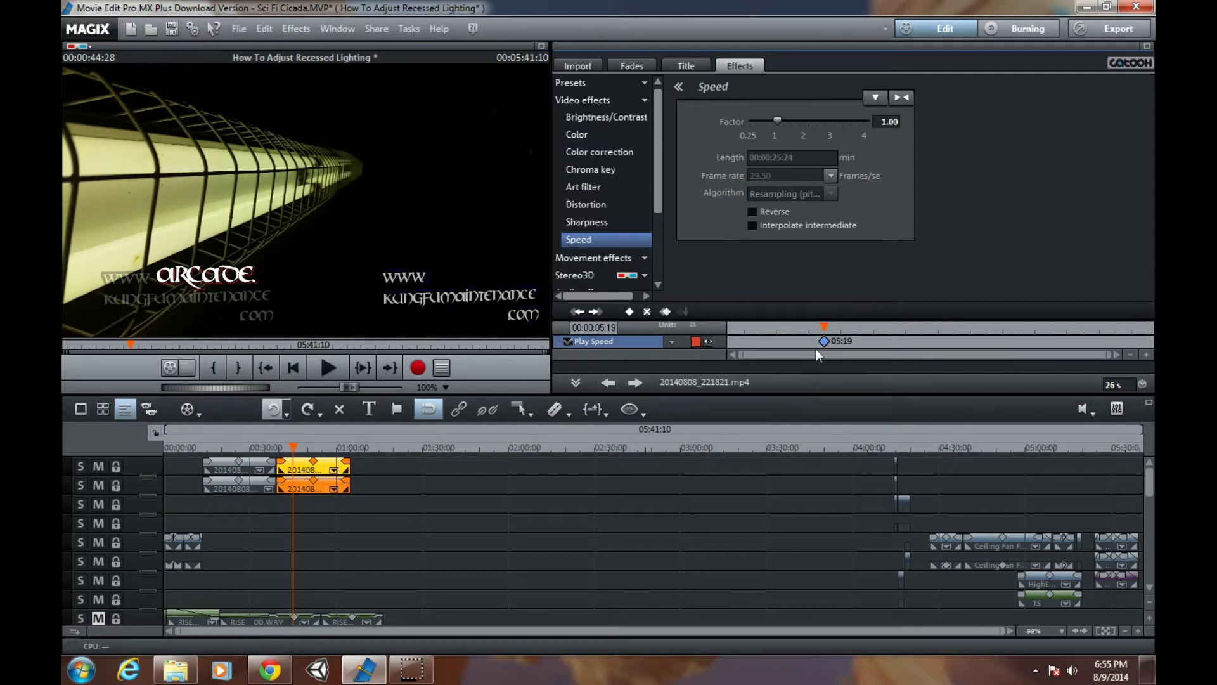
pyautogui.click(731, 325)
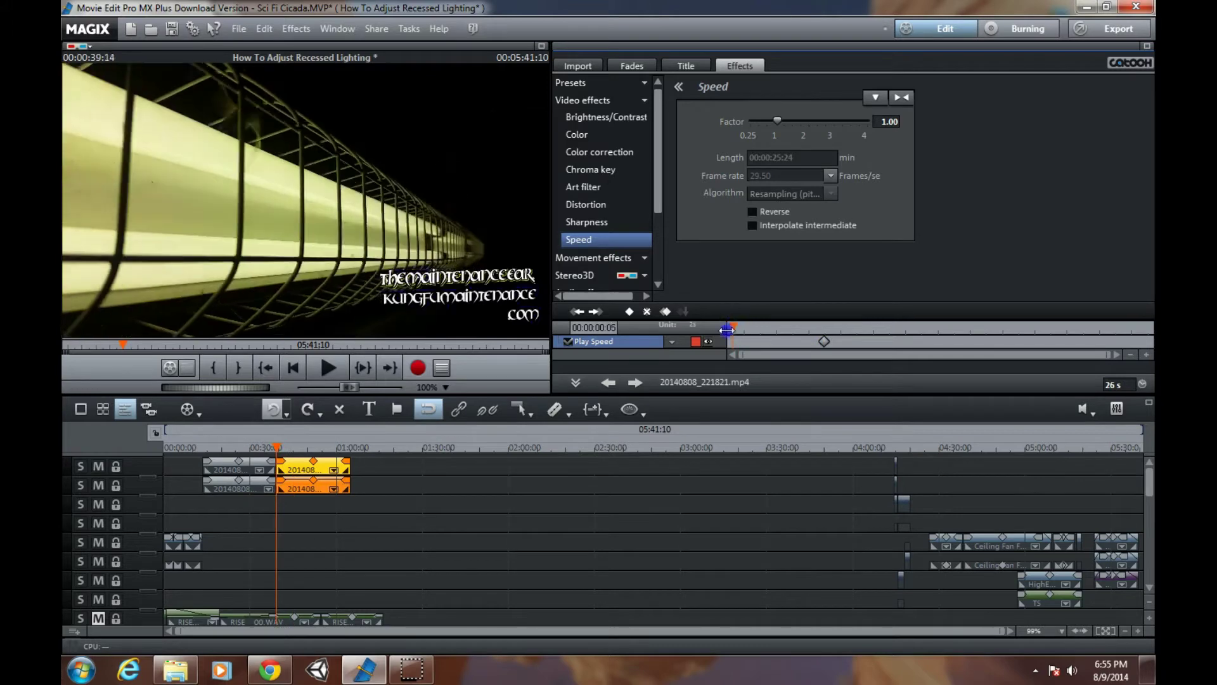
pyautogui.click(630, 313)
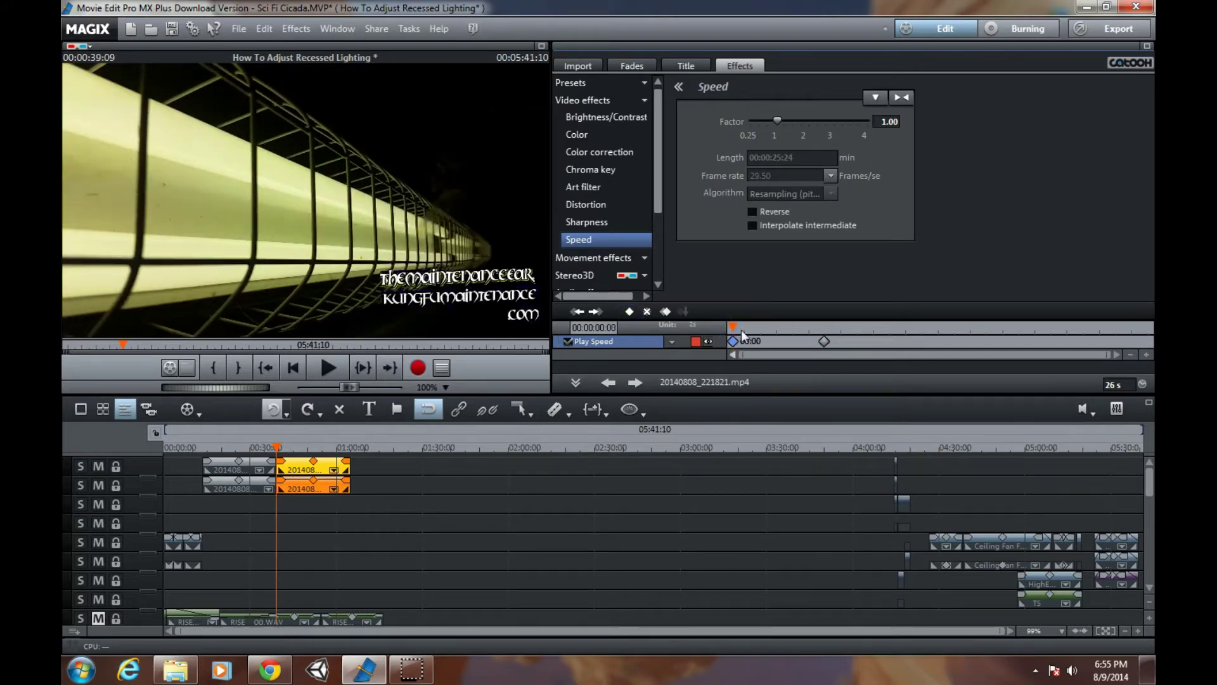
# Find the end of the section by playing the clip and add a third Play Speed keyframe at about 00:00:09:00
pyautogui.moveTo(734, 326)
pyautogui.mouseDown()
pyautogui.moveTo(920, 339)
pyautogui.moveTo(902, 341)
pyautogui.mouseUp()
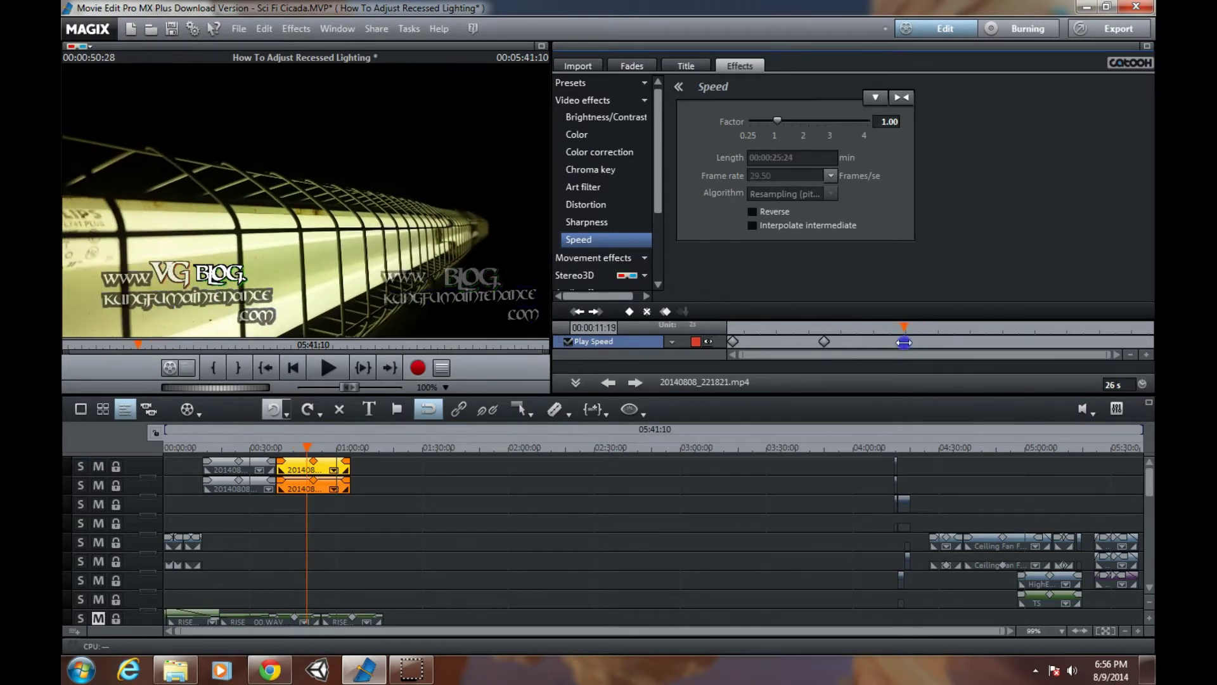
pyautogui.click(824, 325)
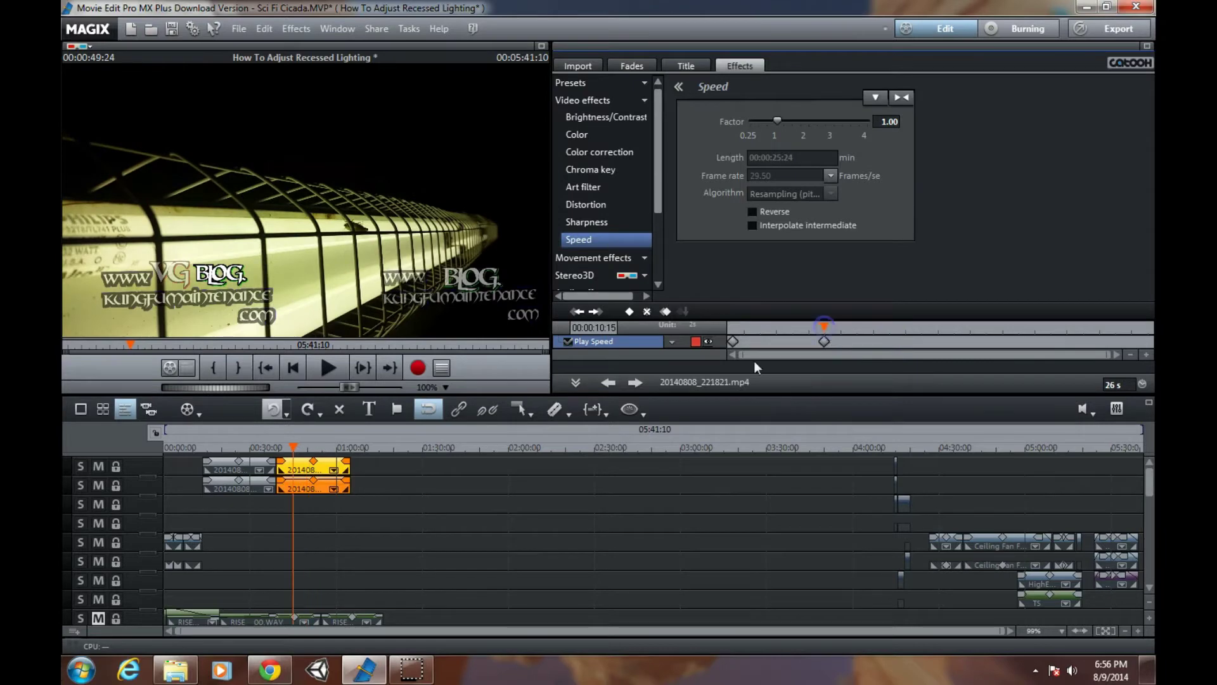
pyautogui.click(331, 364)
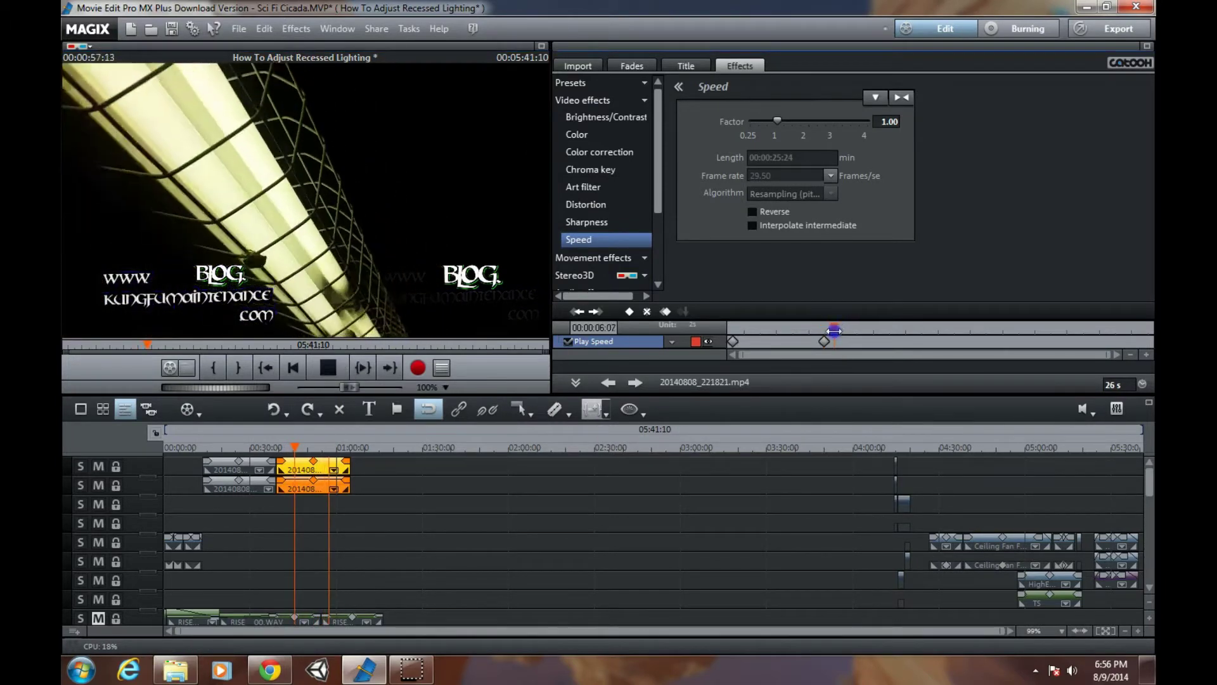
pyautogui.click(329, 368)
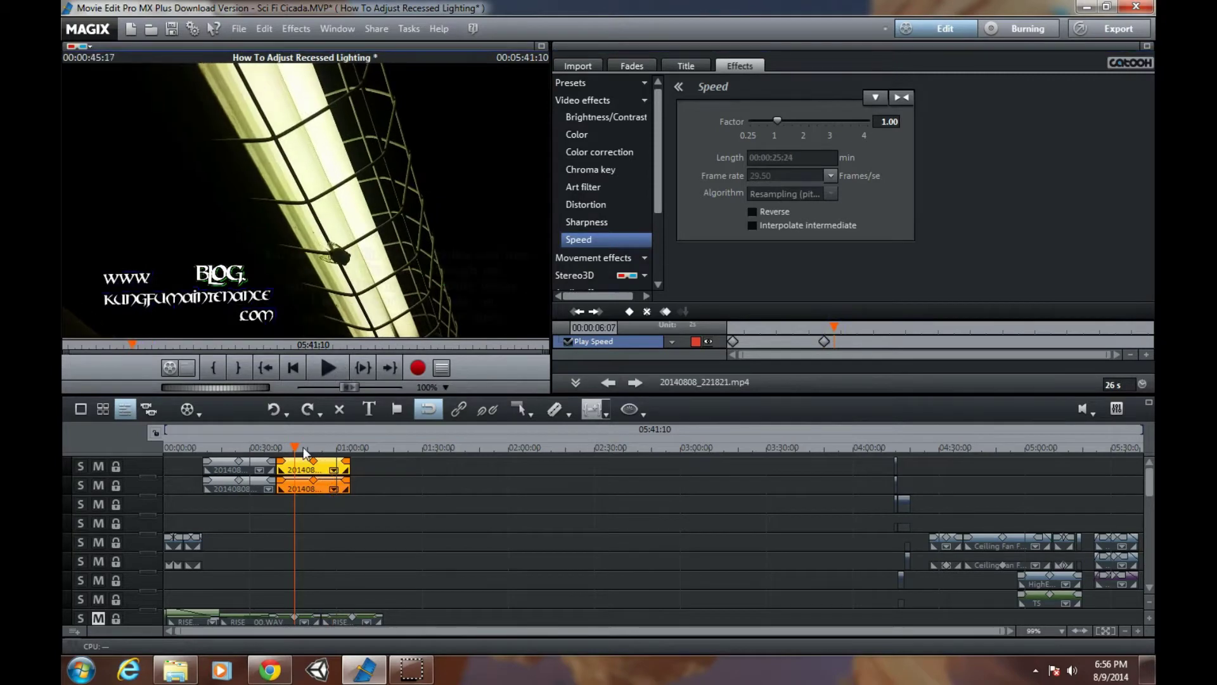
pyautogui.click(340, 366)
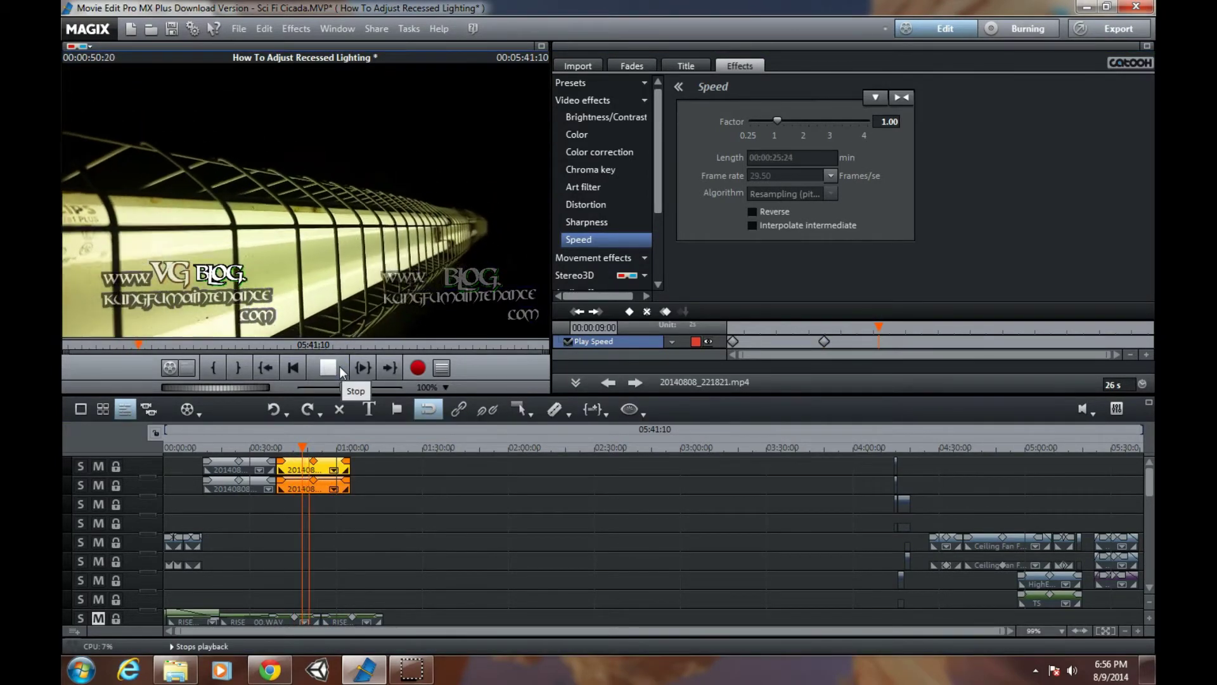
pyautogui.click(339, 366)
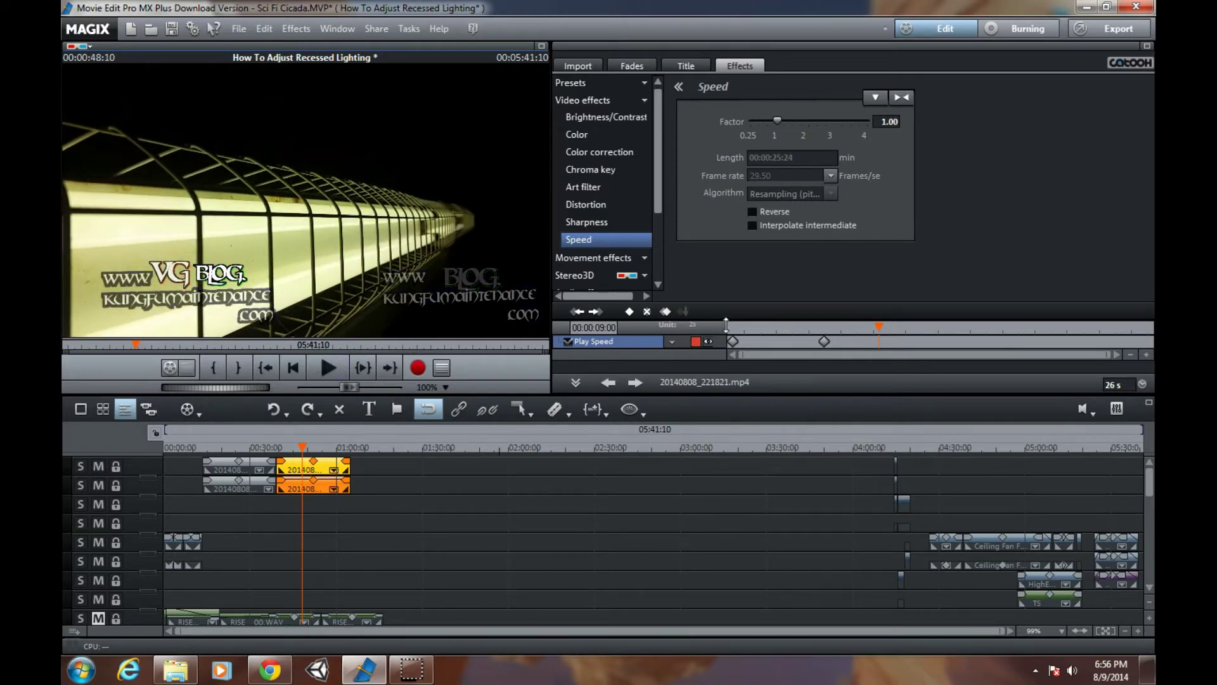
pyautogui.click(627, 311)
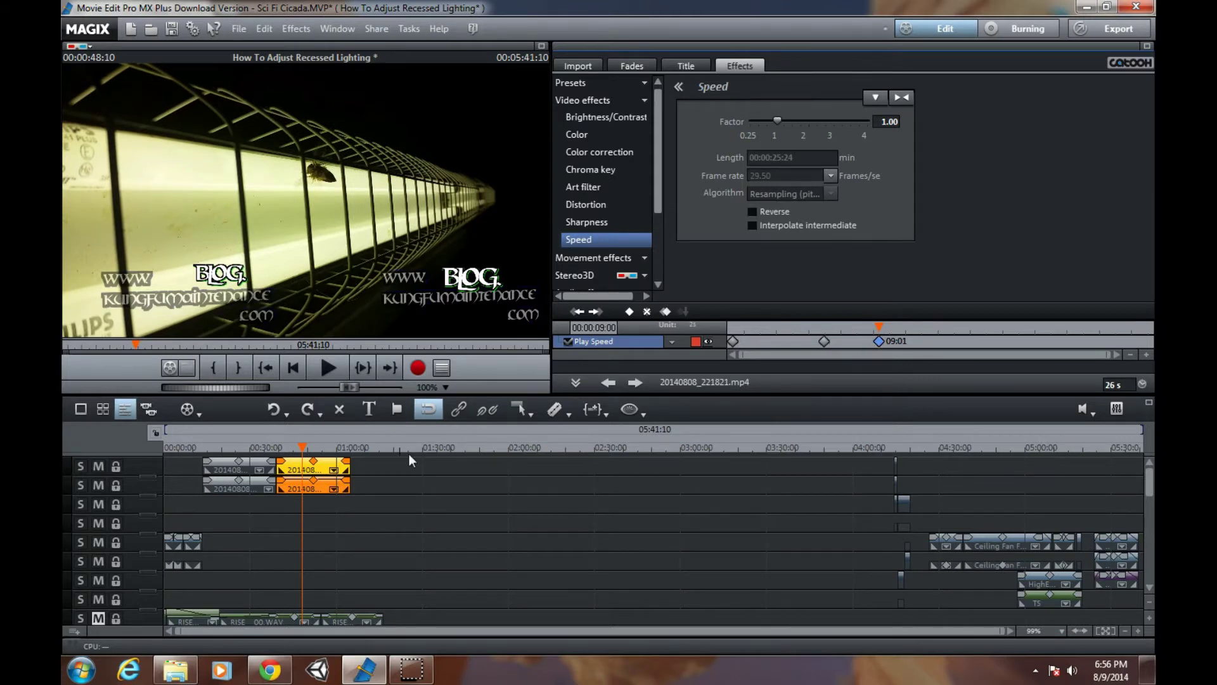
# Set the speed factor of the middle Play Speed keyframe on the second clip to 0.25
pyautogui.click(824, 341)
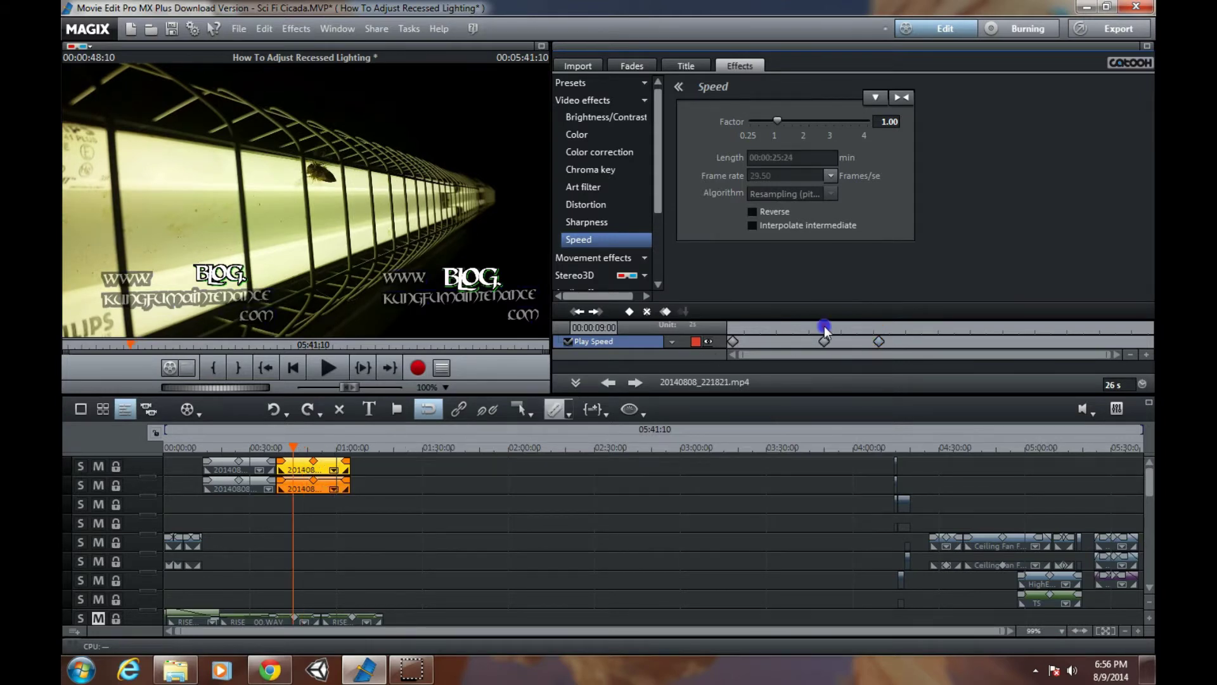
pyautogui.click(877, 341)
pyautogui.click(823, 325)
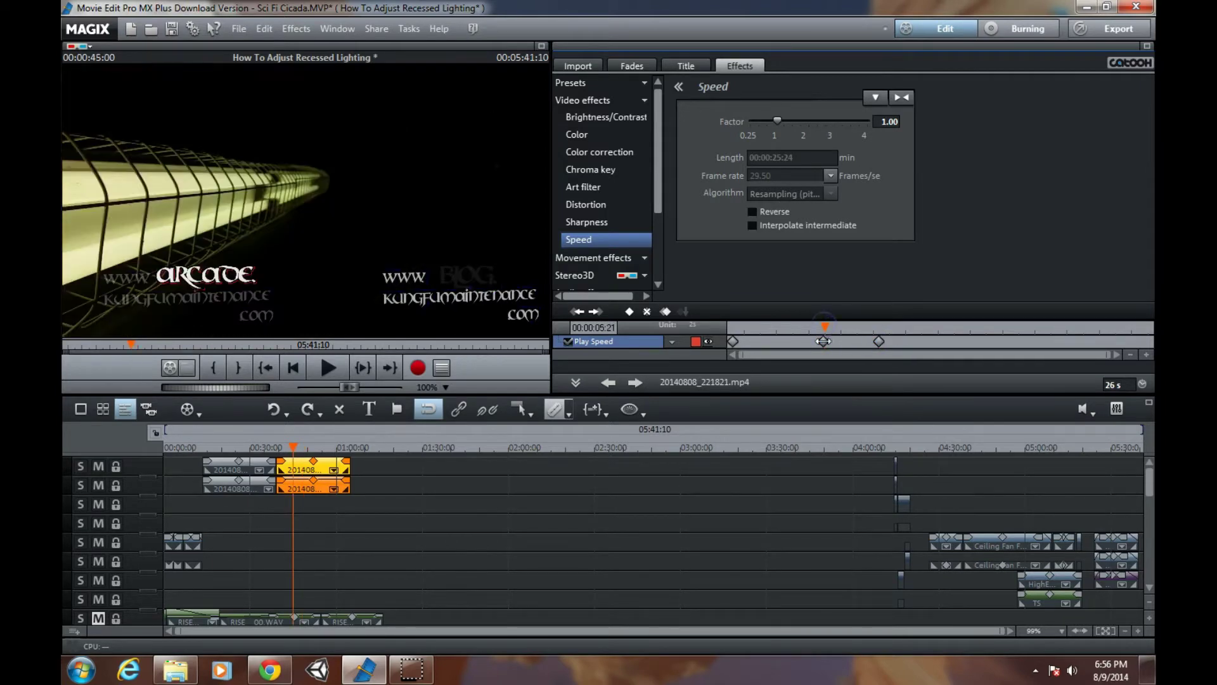
pyautogui.click(823, 341)
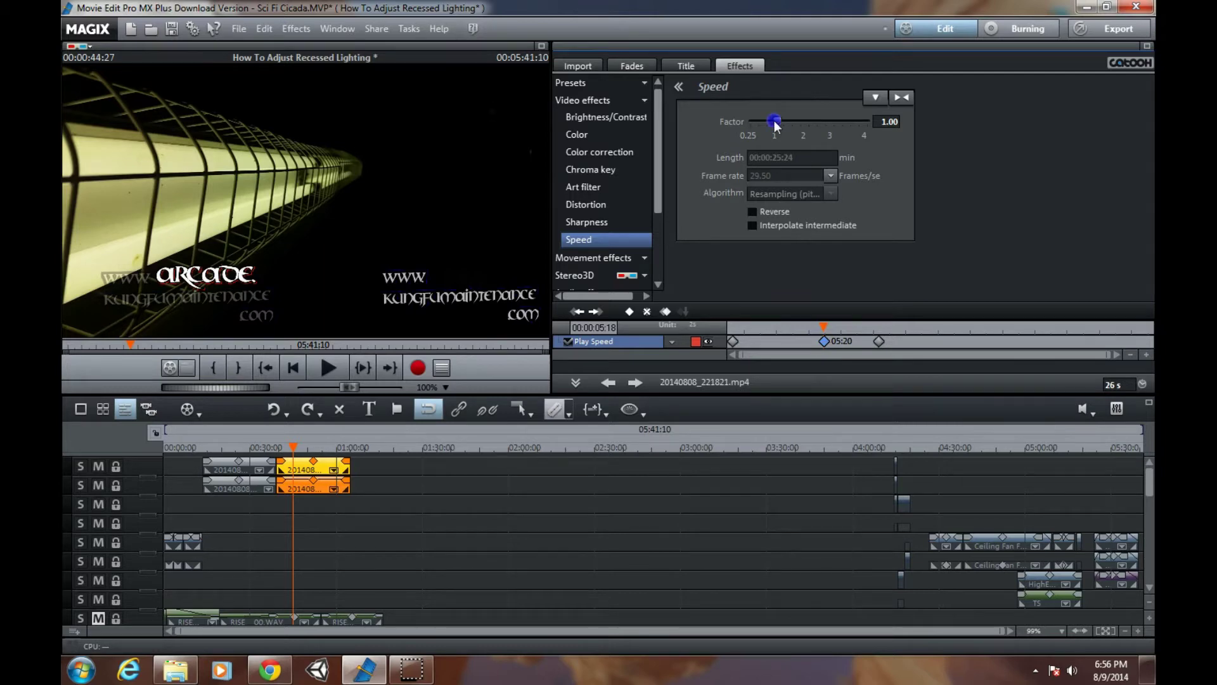
pyautogui.moveTo(775, 123); pyautogui.dragTo(745, 132)
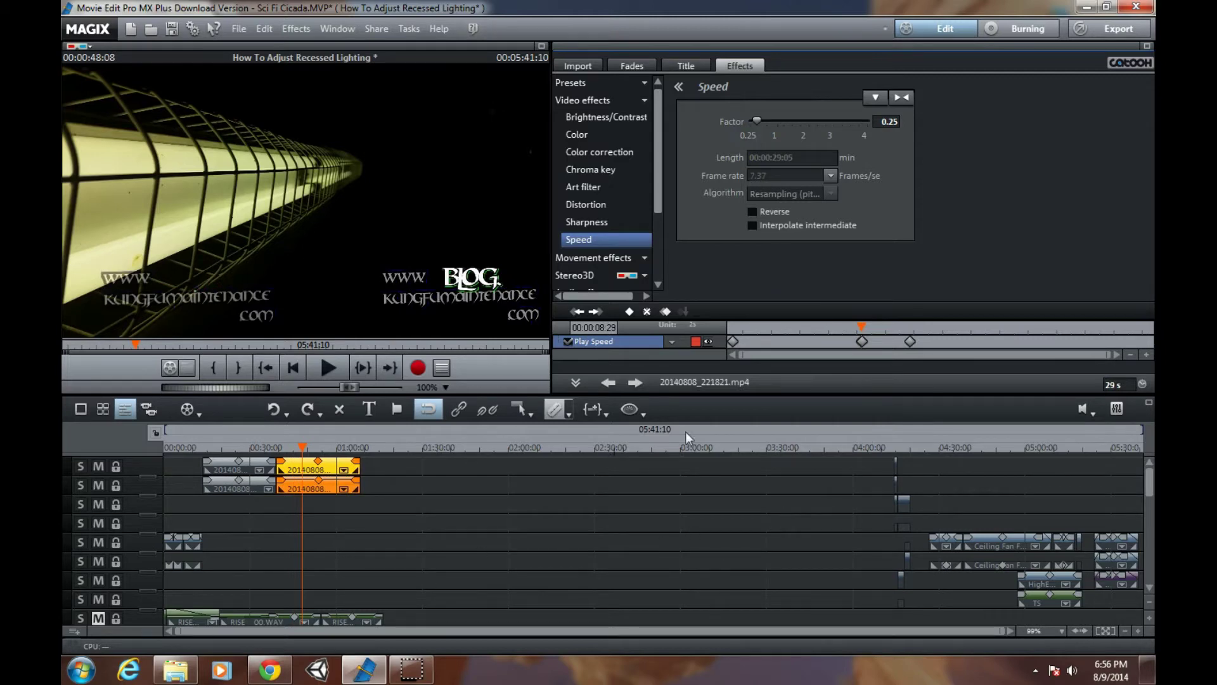
pyautogui.click(861, 341)
pyautogui.moveTo(779, 124); pyautogui.dragTo(719, 131)
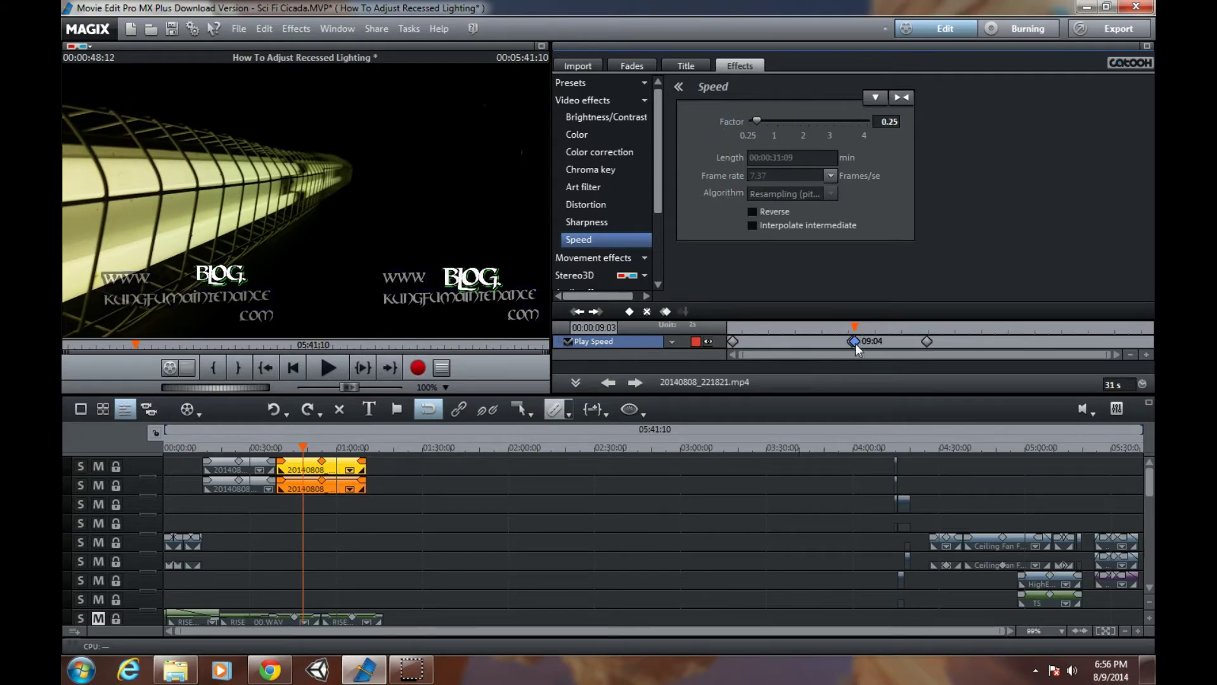
pyautogui.click(279, 449)
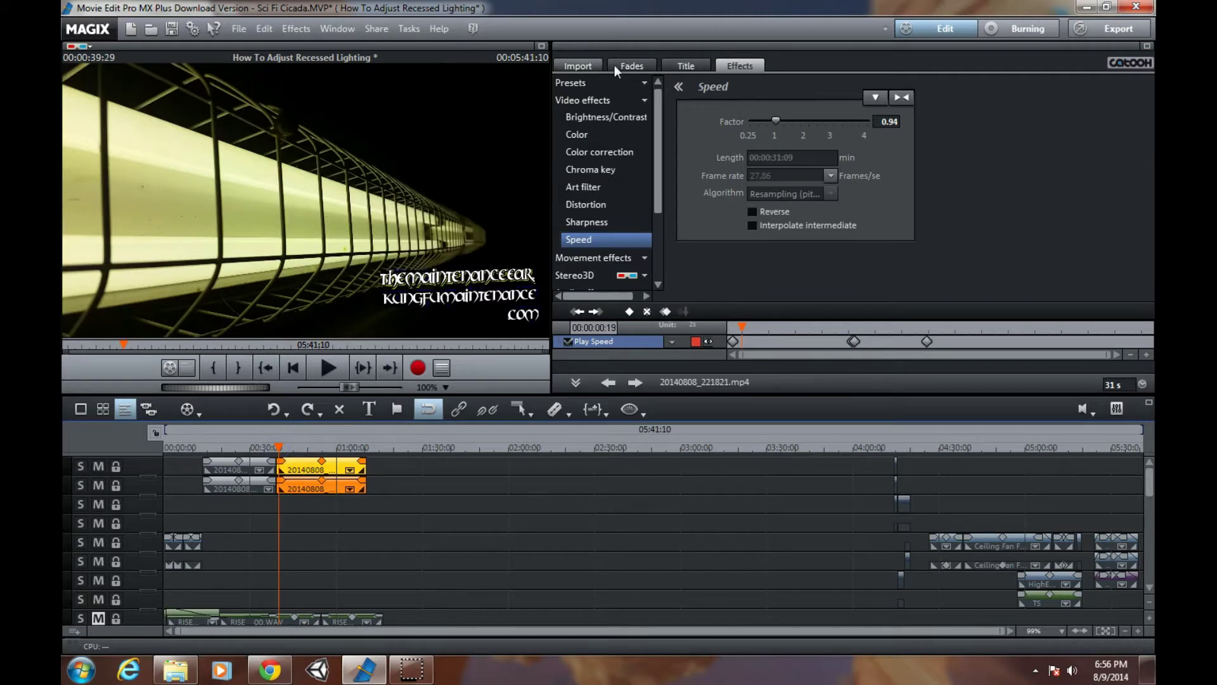
pyautogui.click(265, 28)
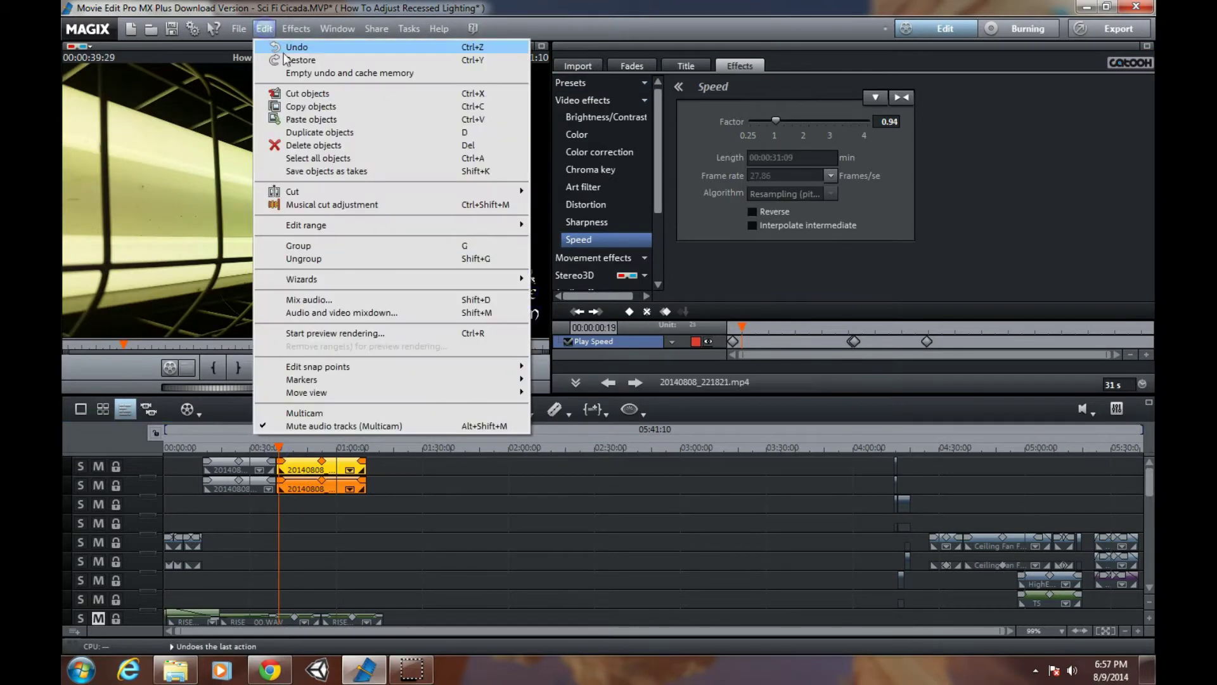
pyautogui.click(285, 44)
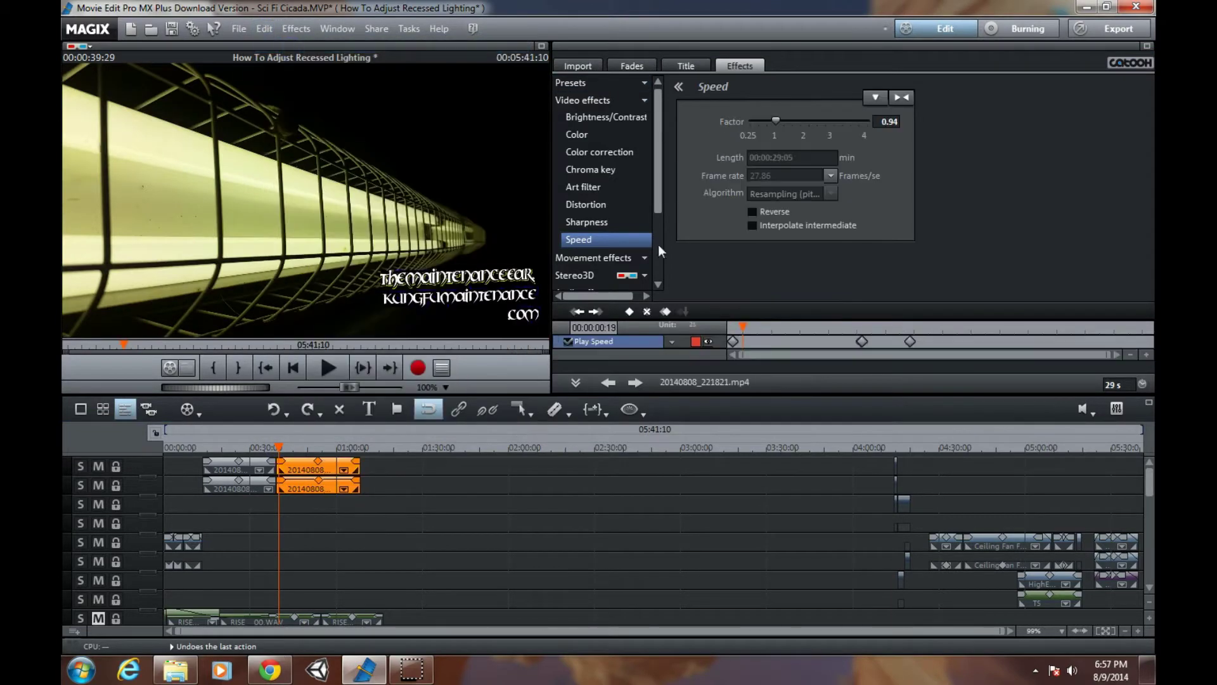
# Play the second clip from its middle keyframe and from its start to check how the speed changes
pyautogui.click(862, 327)
pyautogui.click(328, 367)
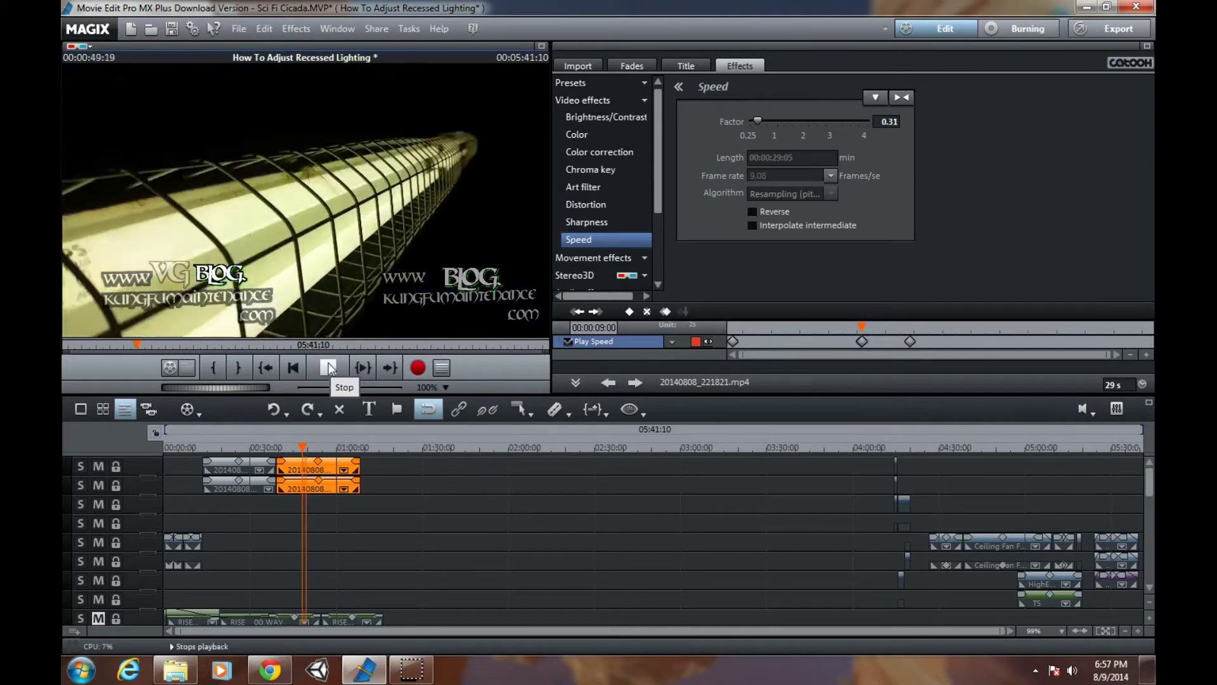
pyautogui.click(329, 367)
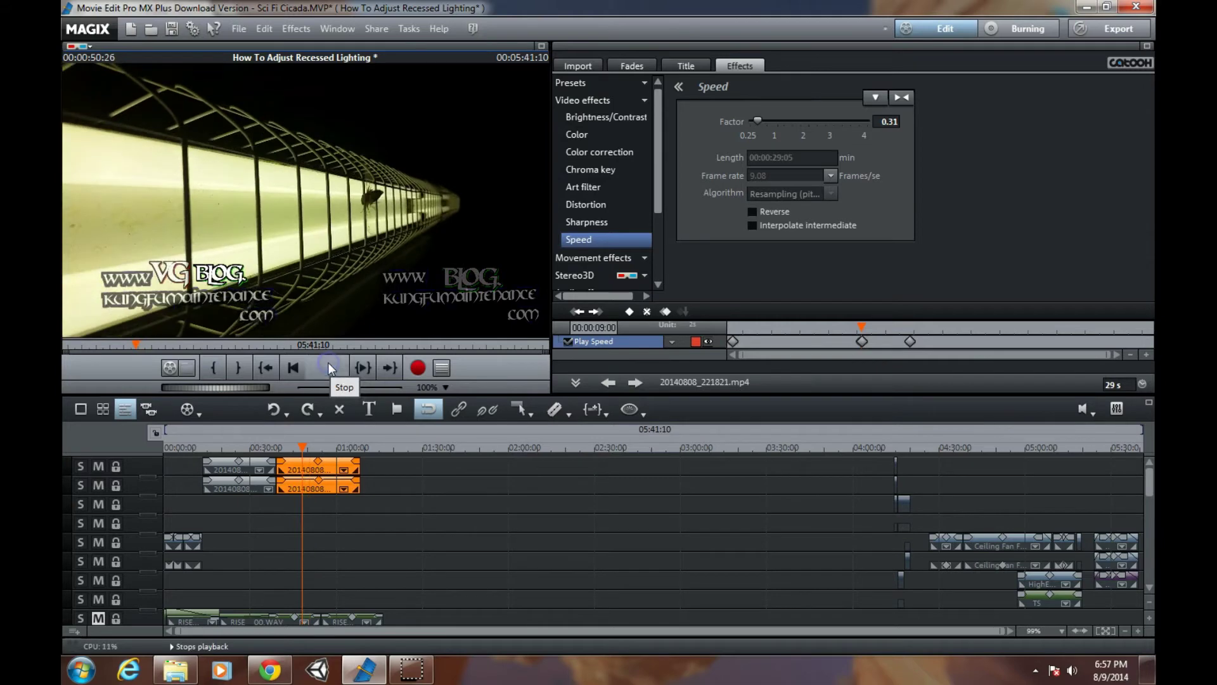
pyautogui.click(734, 325)
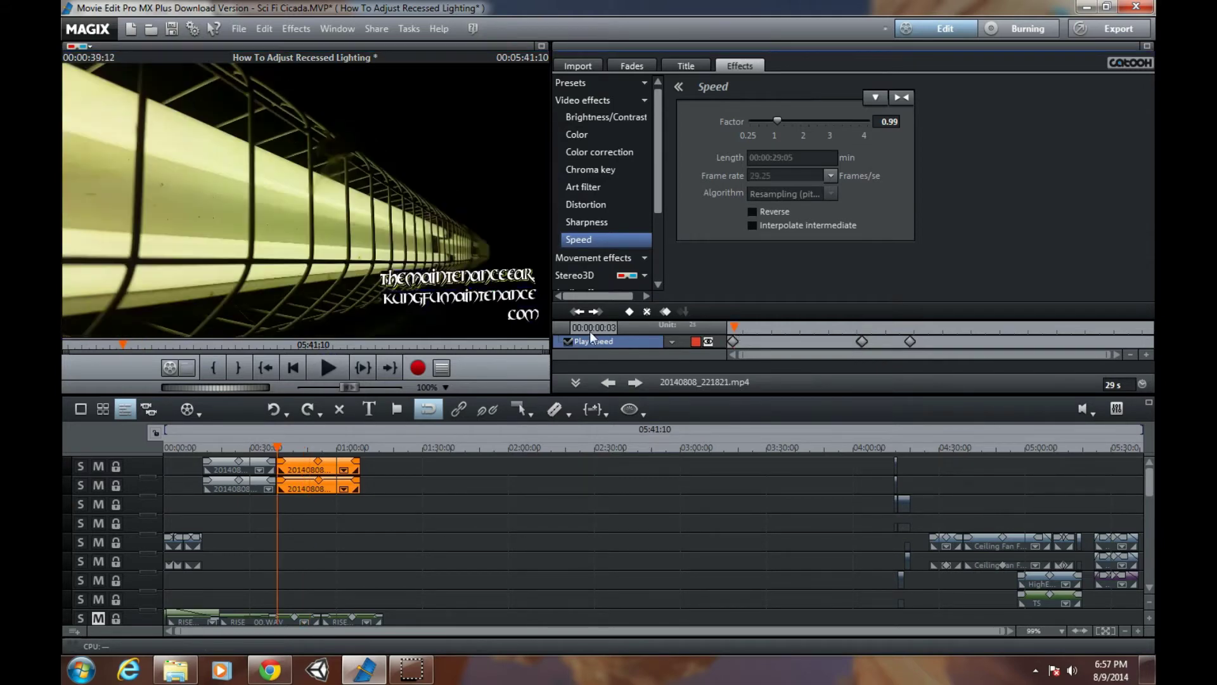
pyautogui.click(321, 371)
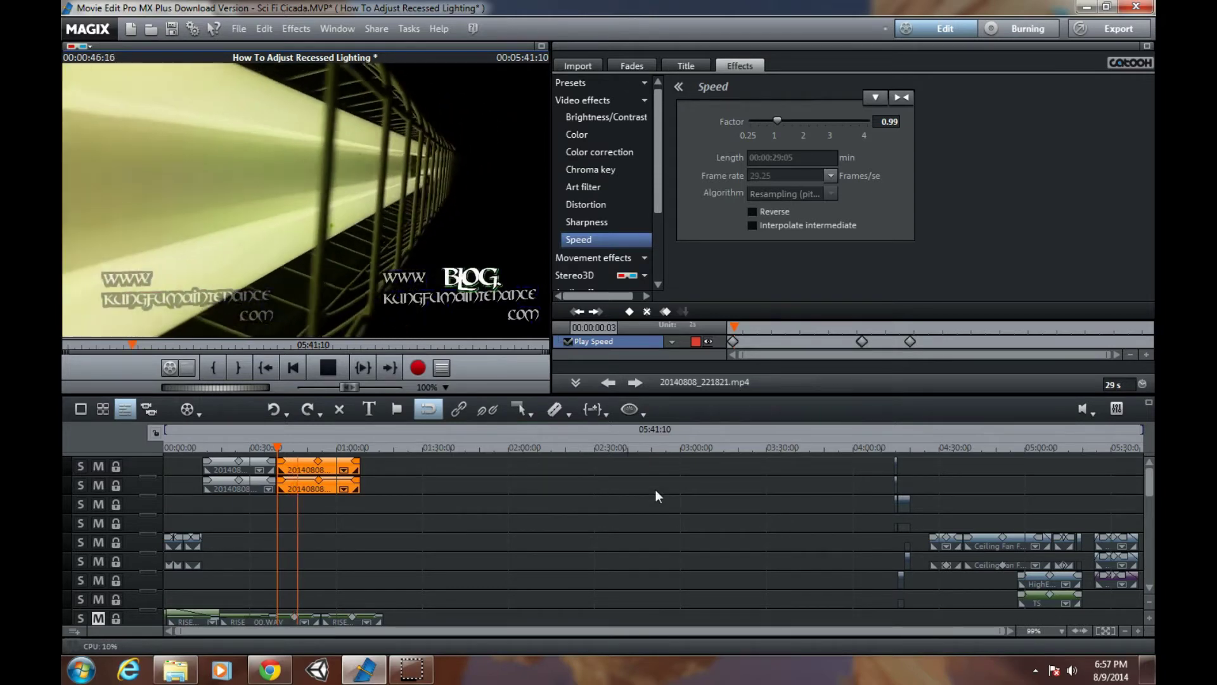
pyautogui.click(345, 369)
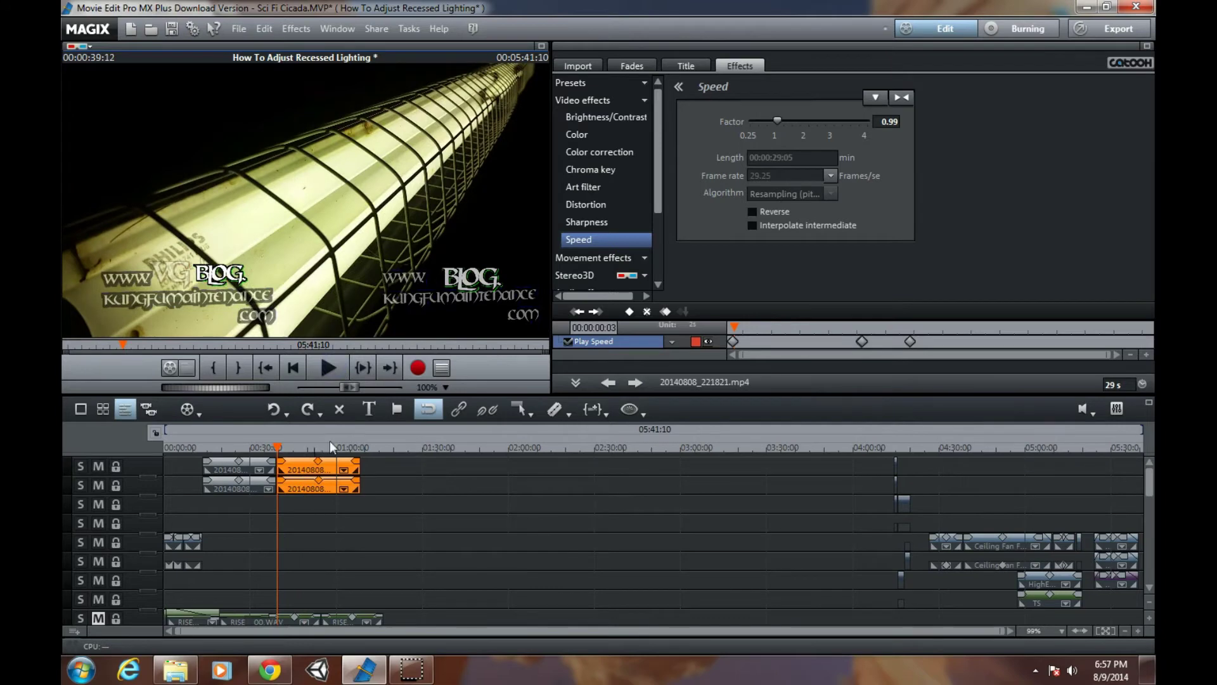
# Undo the speed change made at the second clip's middle keyframe
pyautogui.click(862, 341)
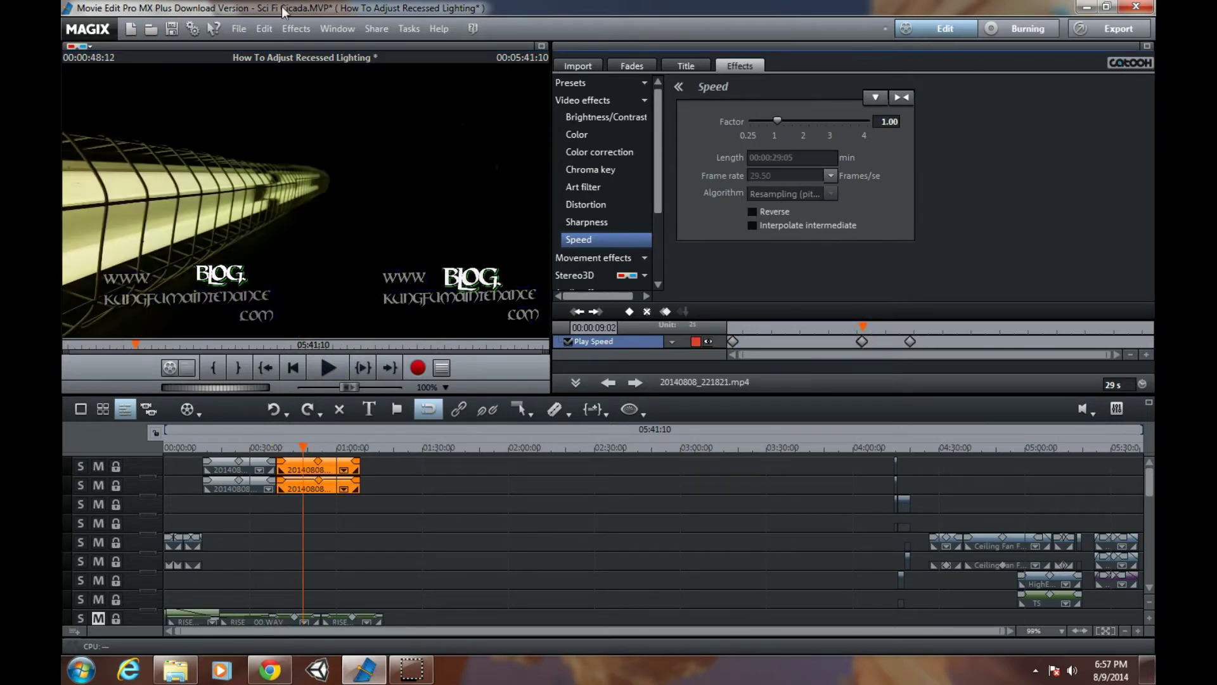
pyautogui.click(264, 28)
pyautogui.click(298, 59)
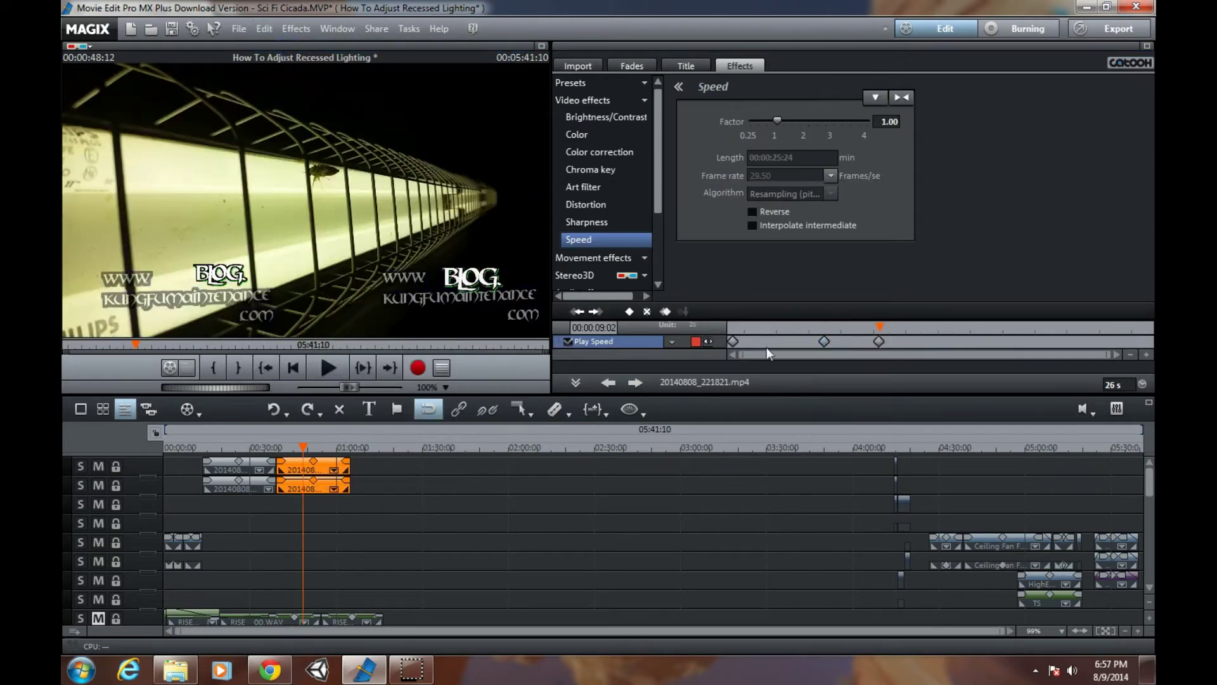
# Play the section from the middle keyframe and set the speed factor of the last keyframe, at 00:00:09:01, to 0.25
pyautogui.click(822, 327)
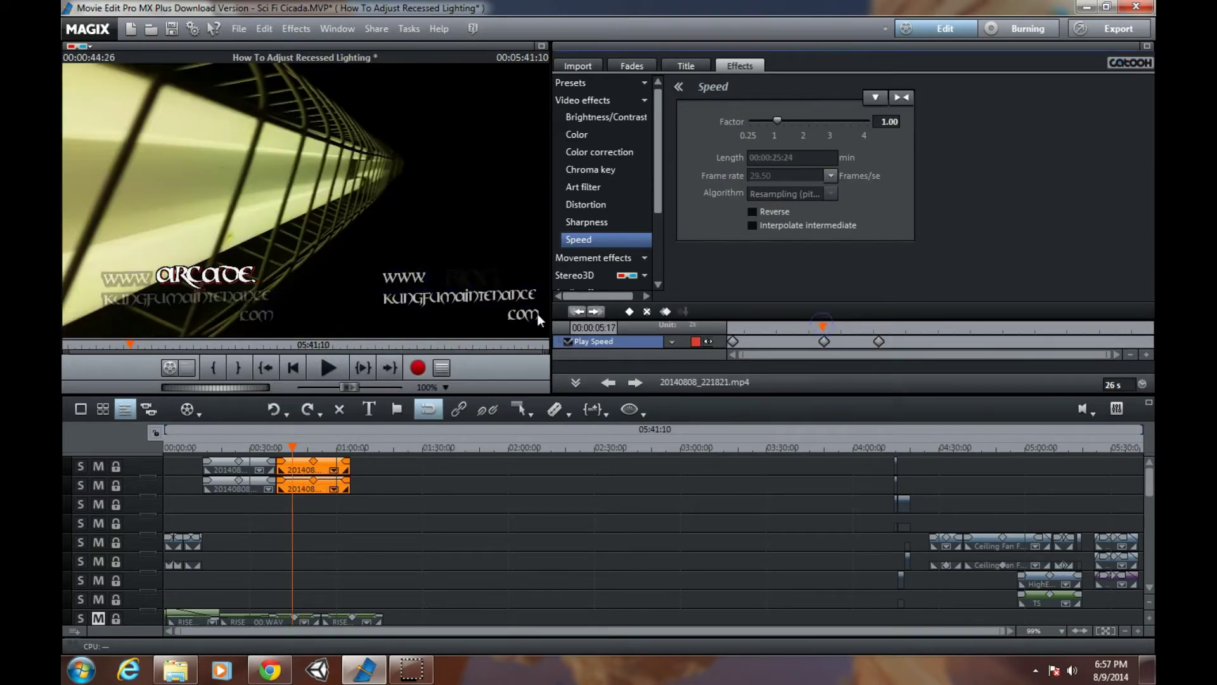
pyautogui.click(327, 368)
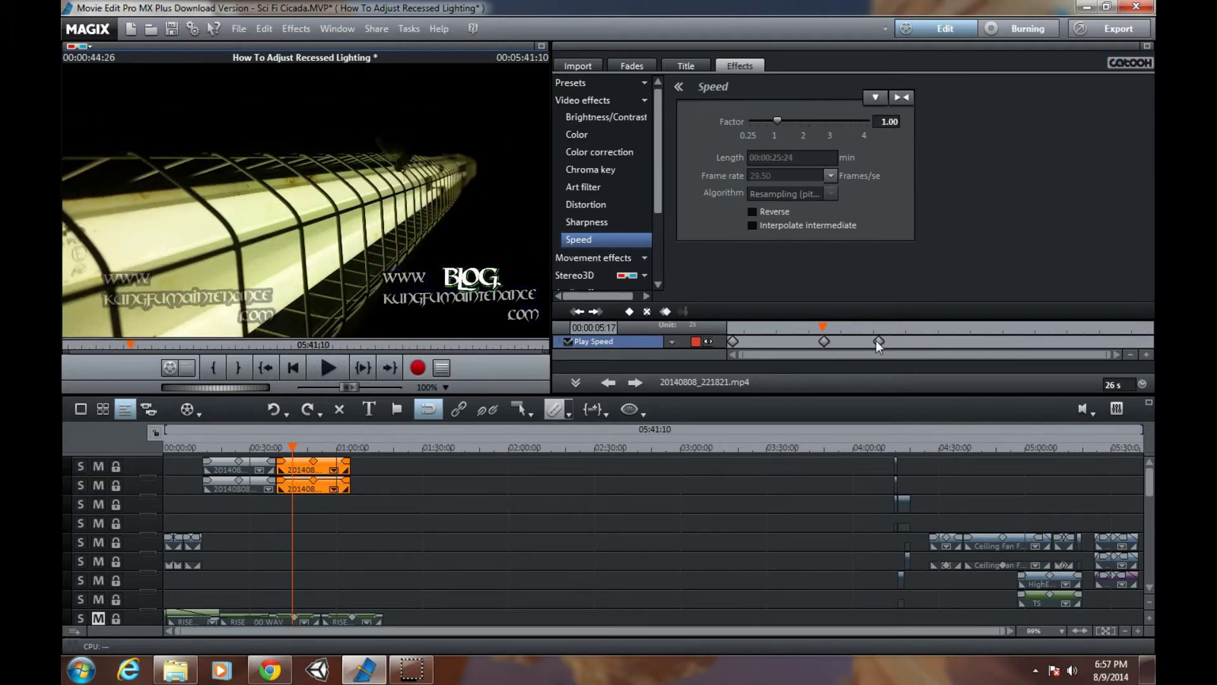
pyautogui.click(878, 341)
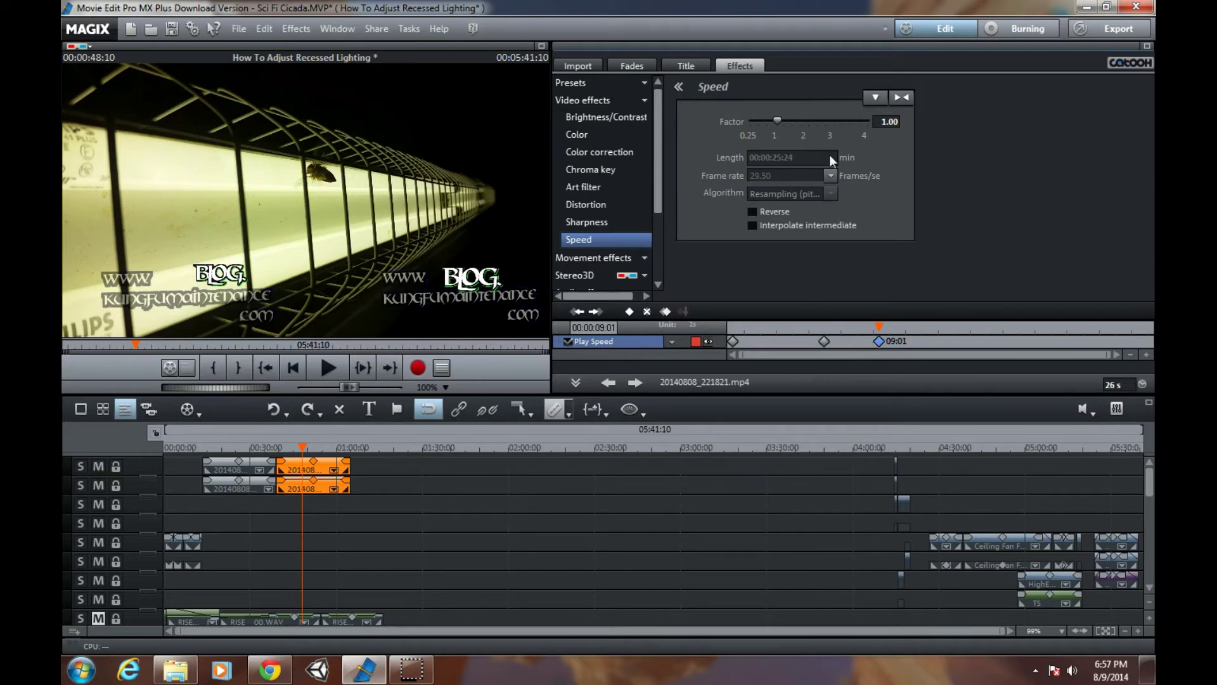
pyautogui.moveTo(776, 122); pyautogui.dragTo(755, 122)
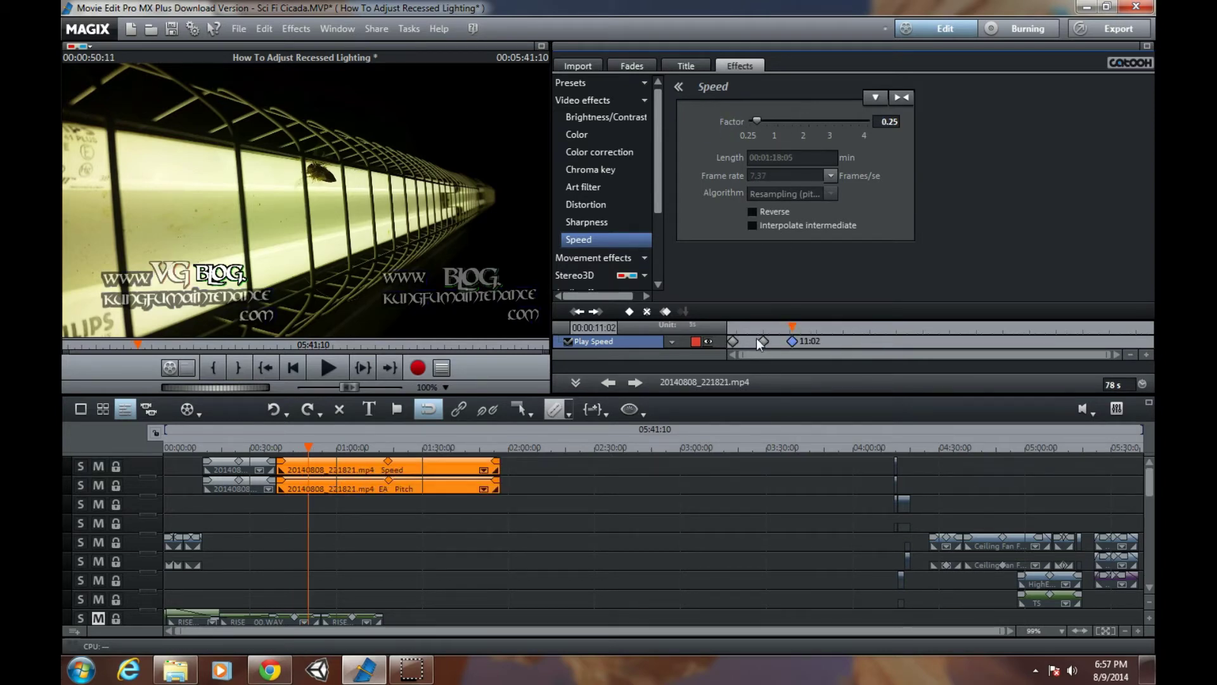
# Play the second clip from its start to check the gradual slowdown toward the last keyframe
pyautogui.click(733, 333)
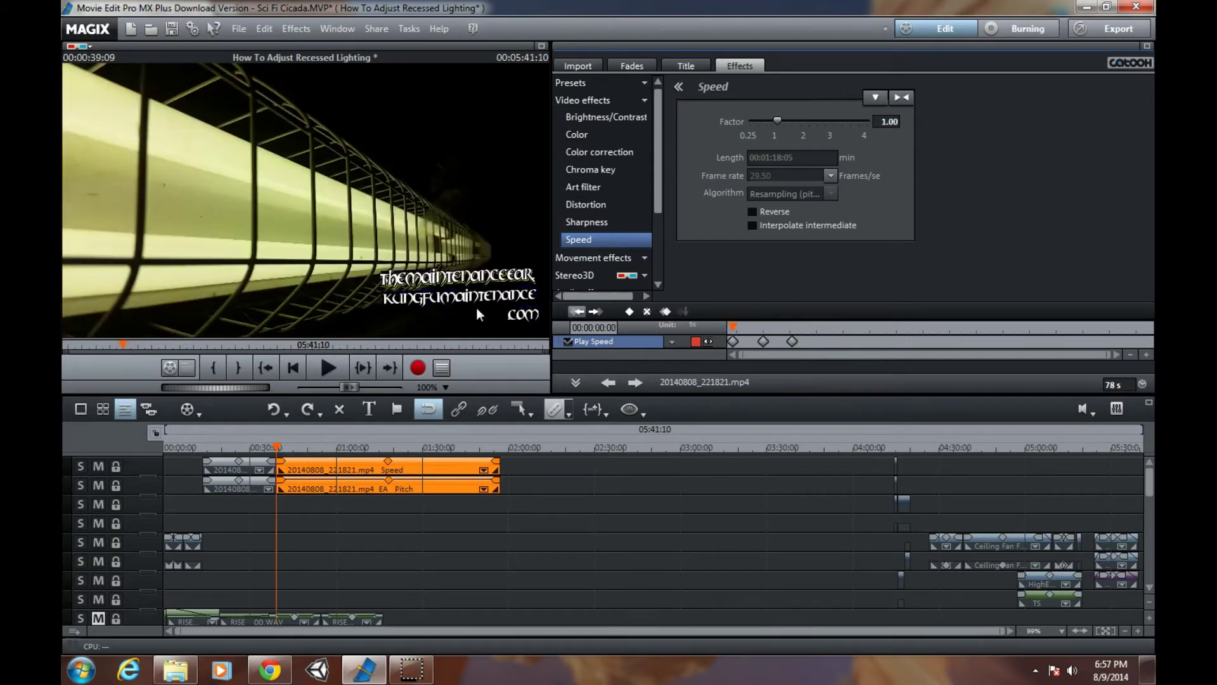
pyautogui.click(329, 368)
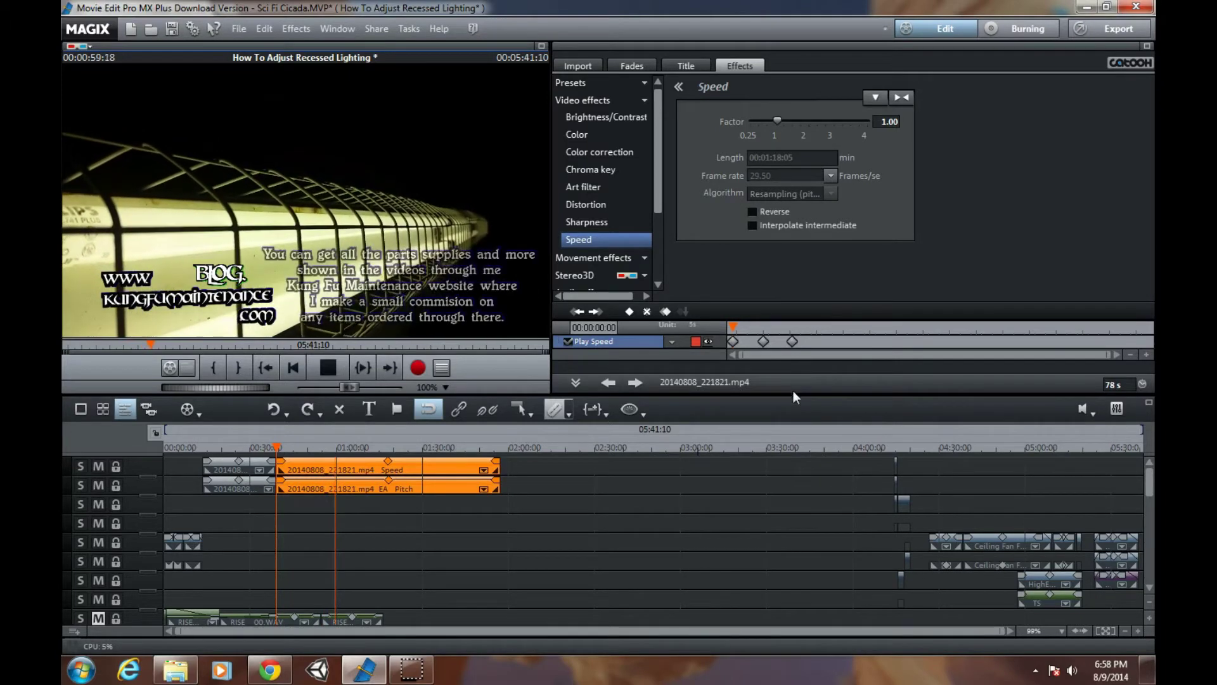
pyautogui.click(793, 328)
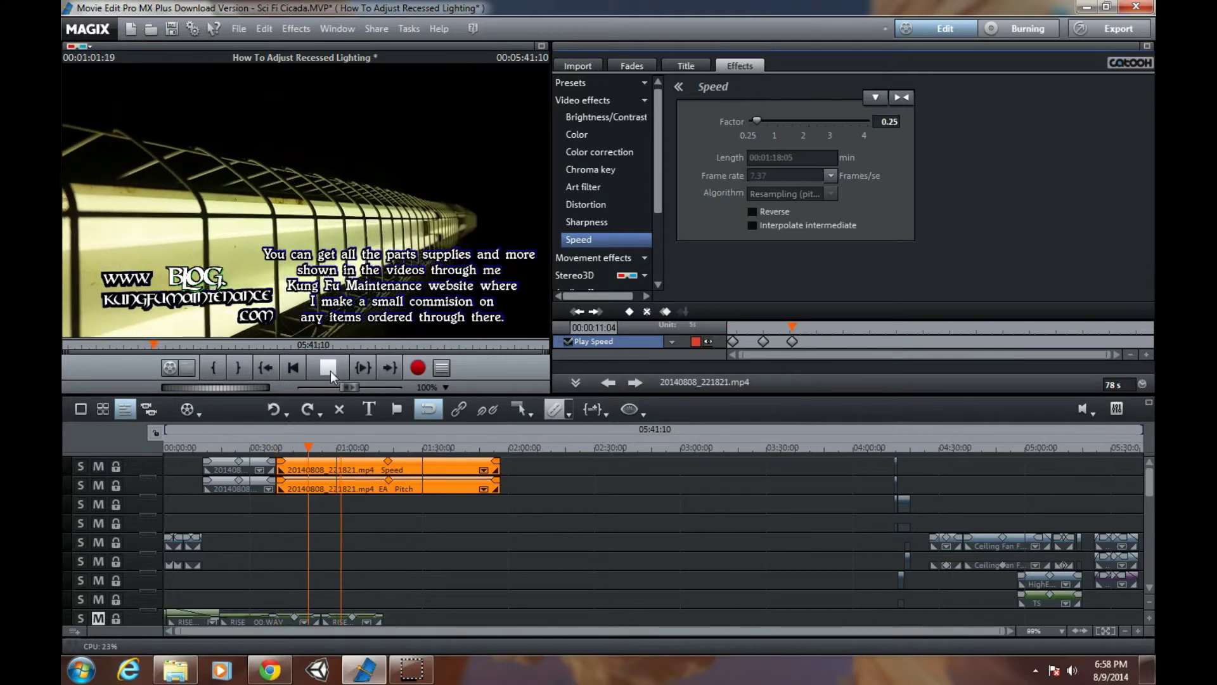
# Add a fourth Play Speed keyframe at 00:00:13:20, just after the slow-motion keyframe, and set its speed factor to 1.00
pyautogui.click(792, 341)
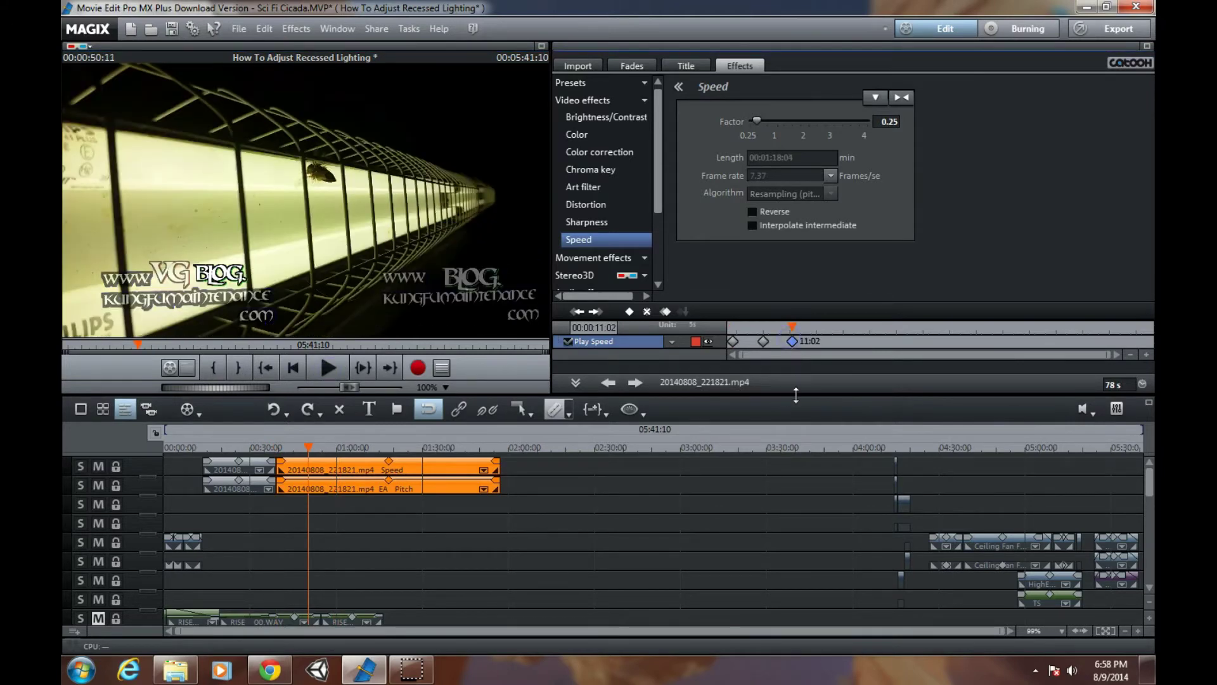
pyautogui.click(805, 327)
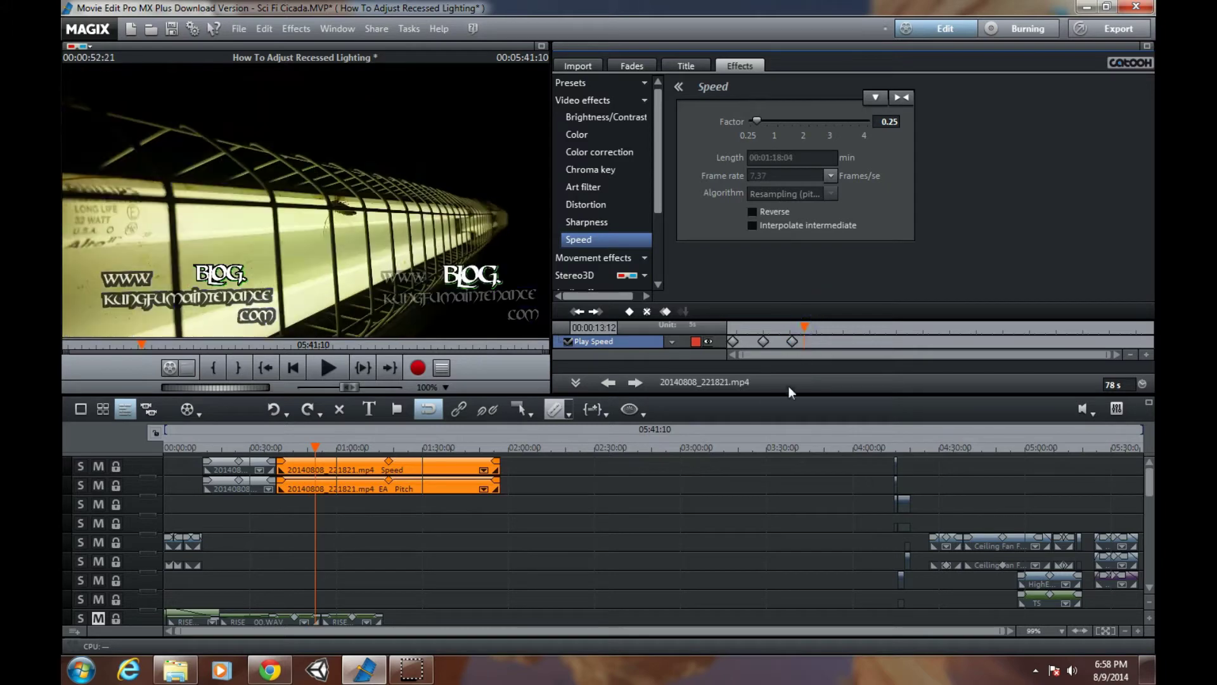
pyautogui.click(806, 328)
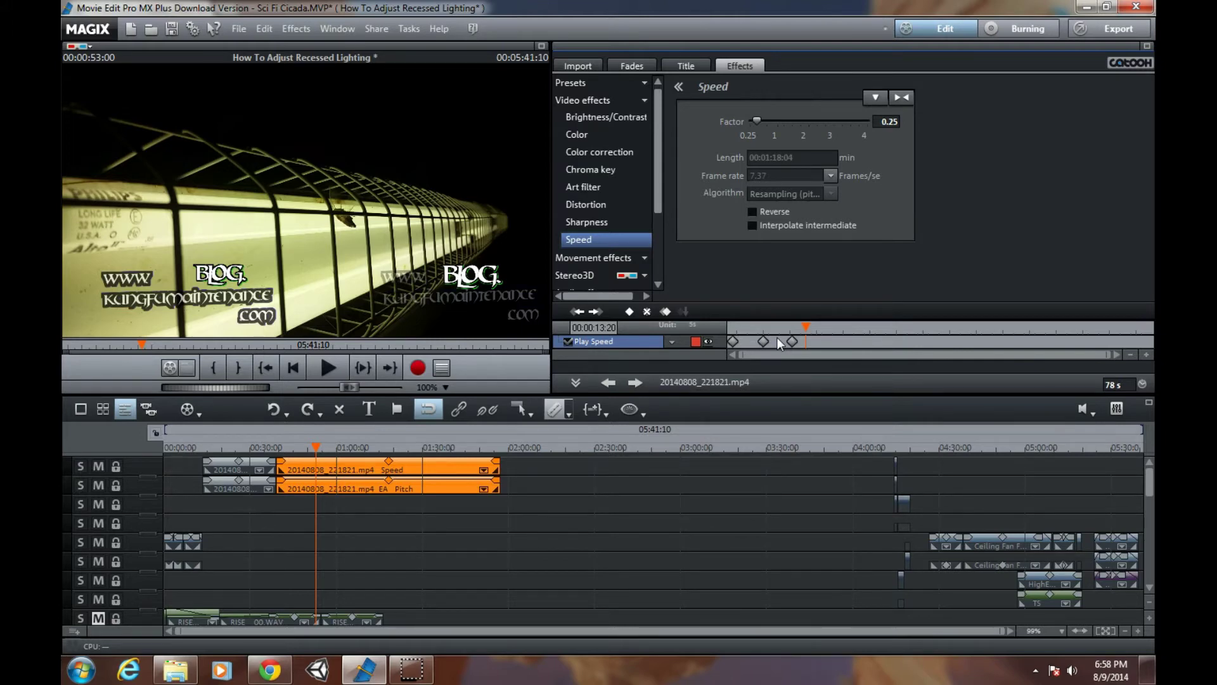
pyautogui.click(629, 312)
pyautogui.moveTo(759, 123); pyautogui.dragTo(778, 130)
pyautogui.moveTo(779, 129); pyautogui.dragTo(779, 127)
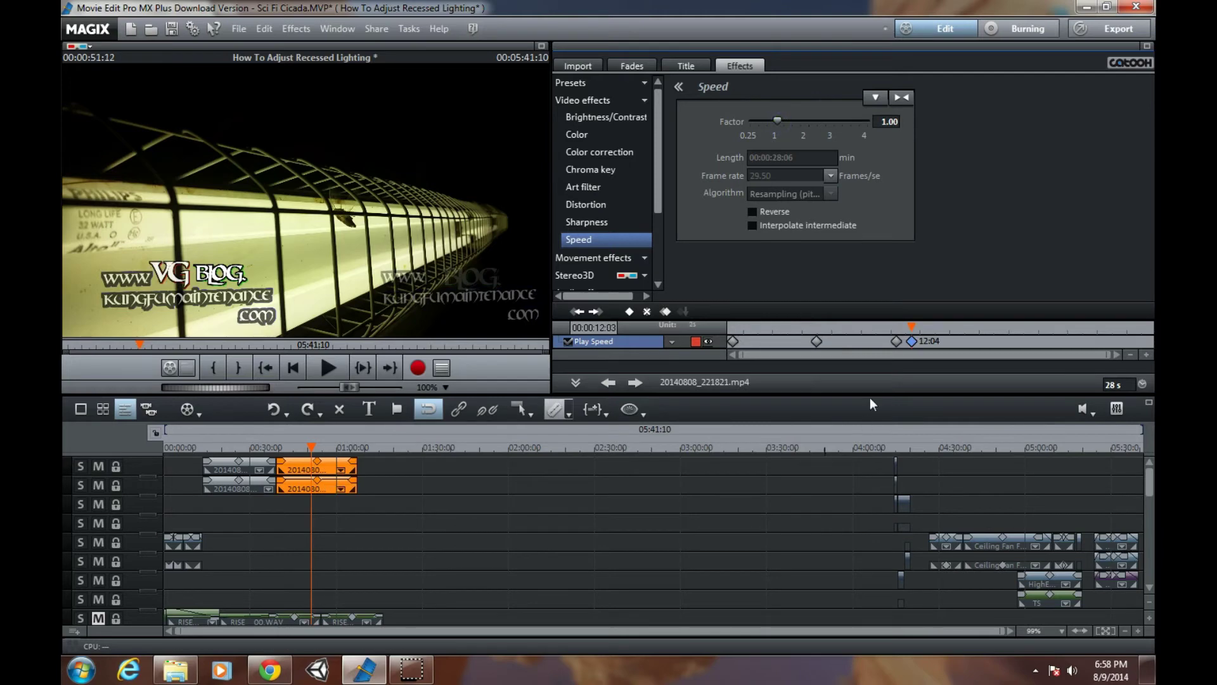
# Play the second clip from its second keyframe to check the speed variation, and review the last and second keyframes
pyautogui.click(815, 327)
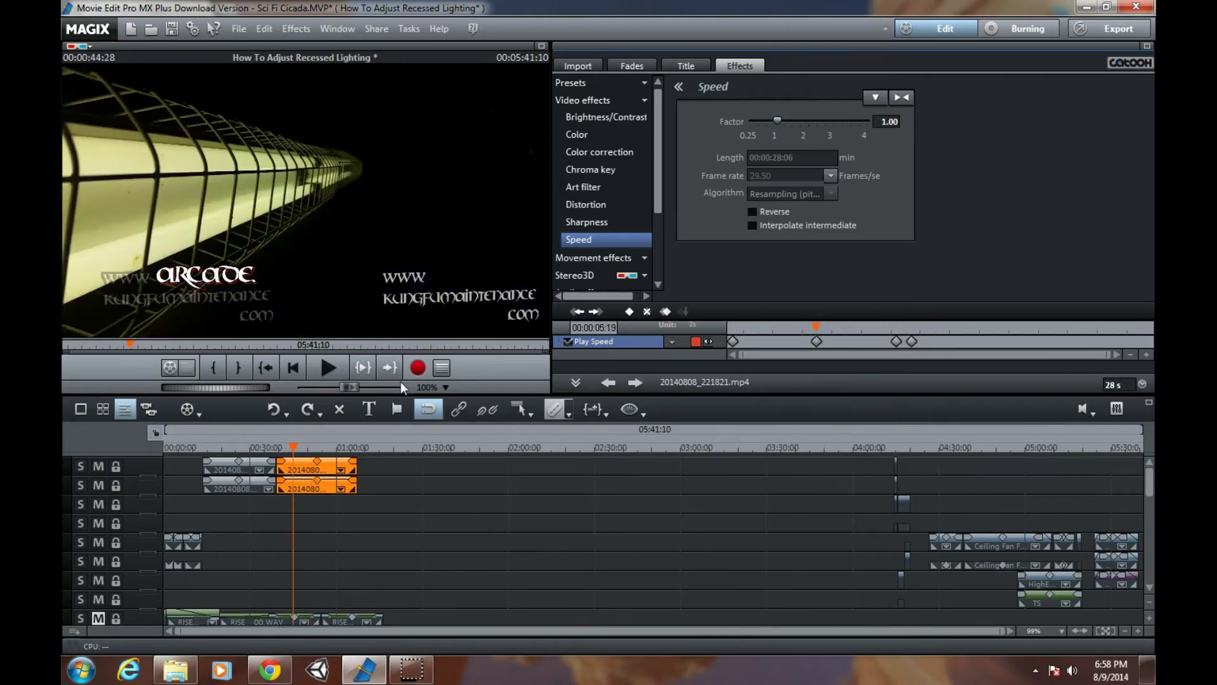
pyautogui.click(324, 369)
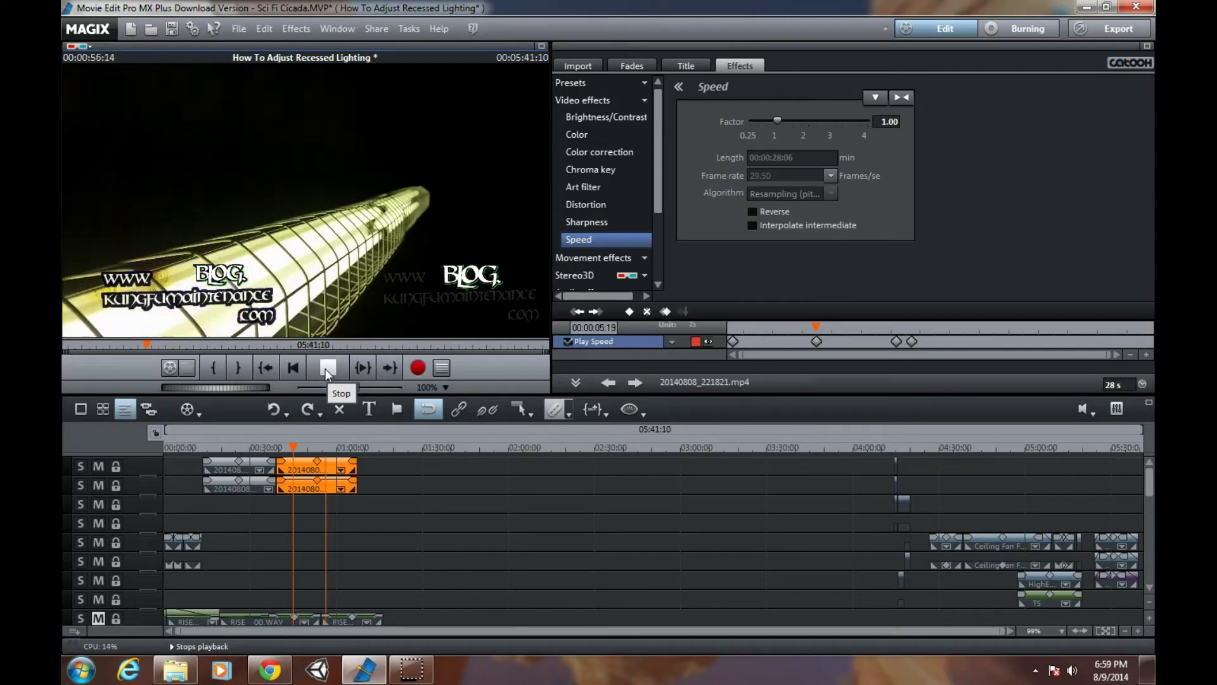
pyautogui.click(326, 368)
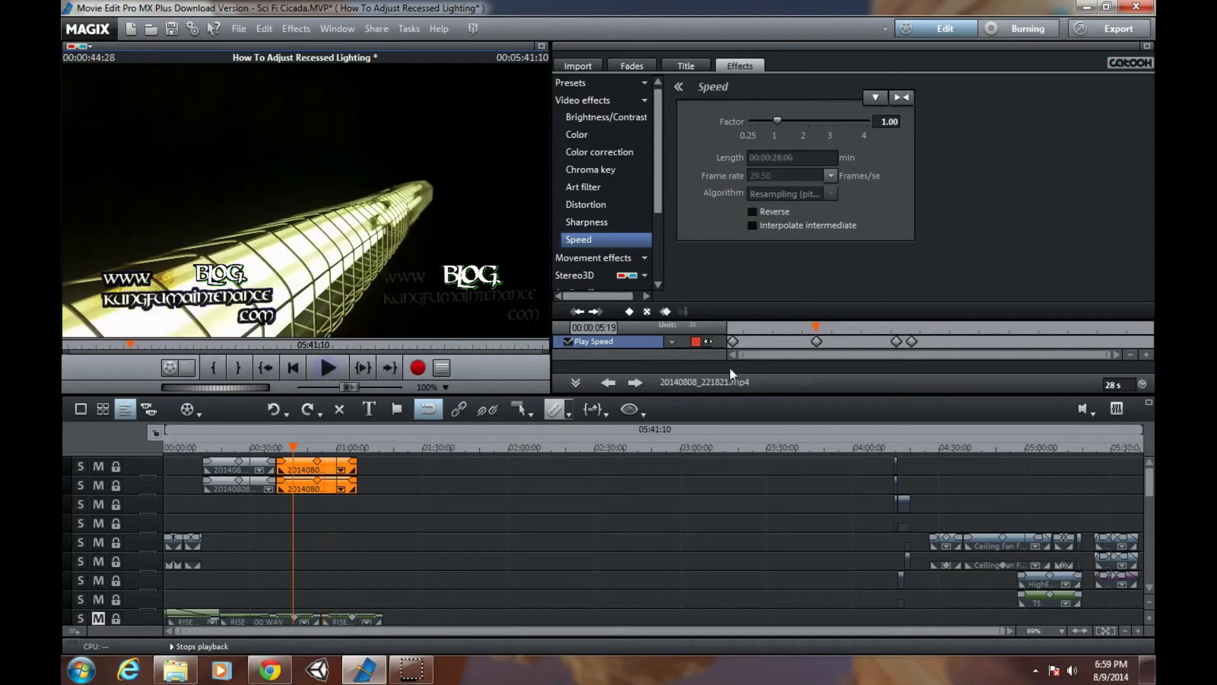
pyautogui.click(912, 328)
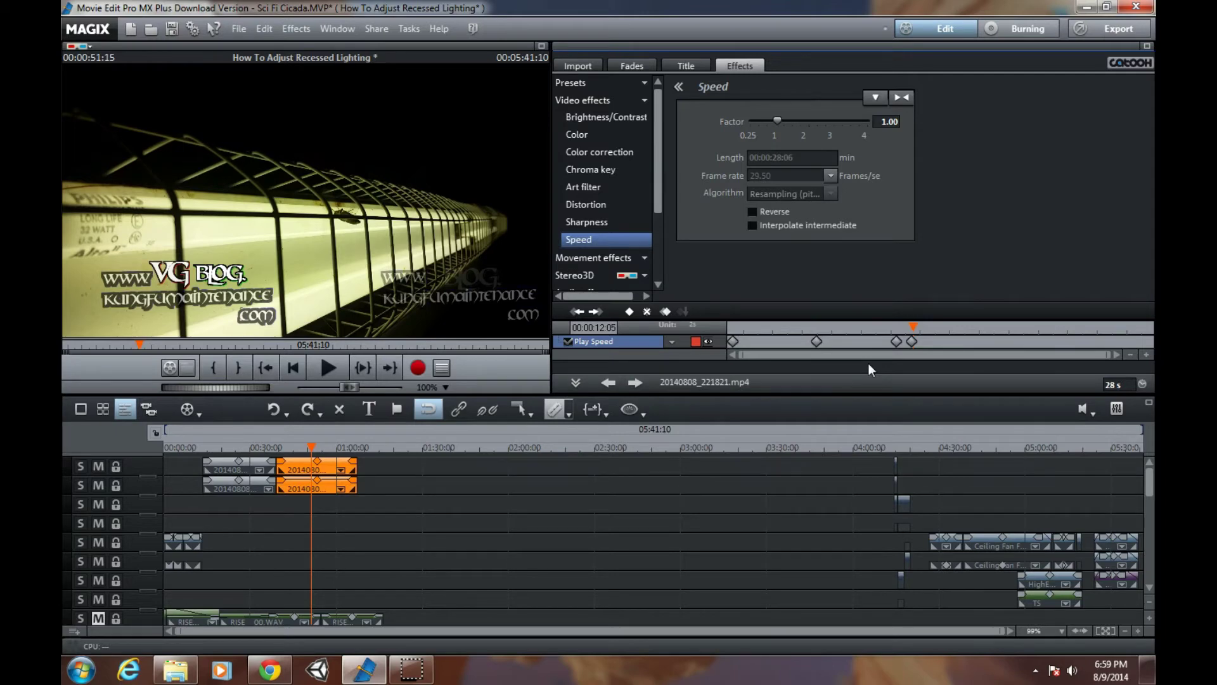
pyautogui.click(816, 339)
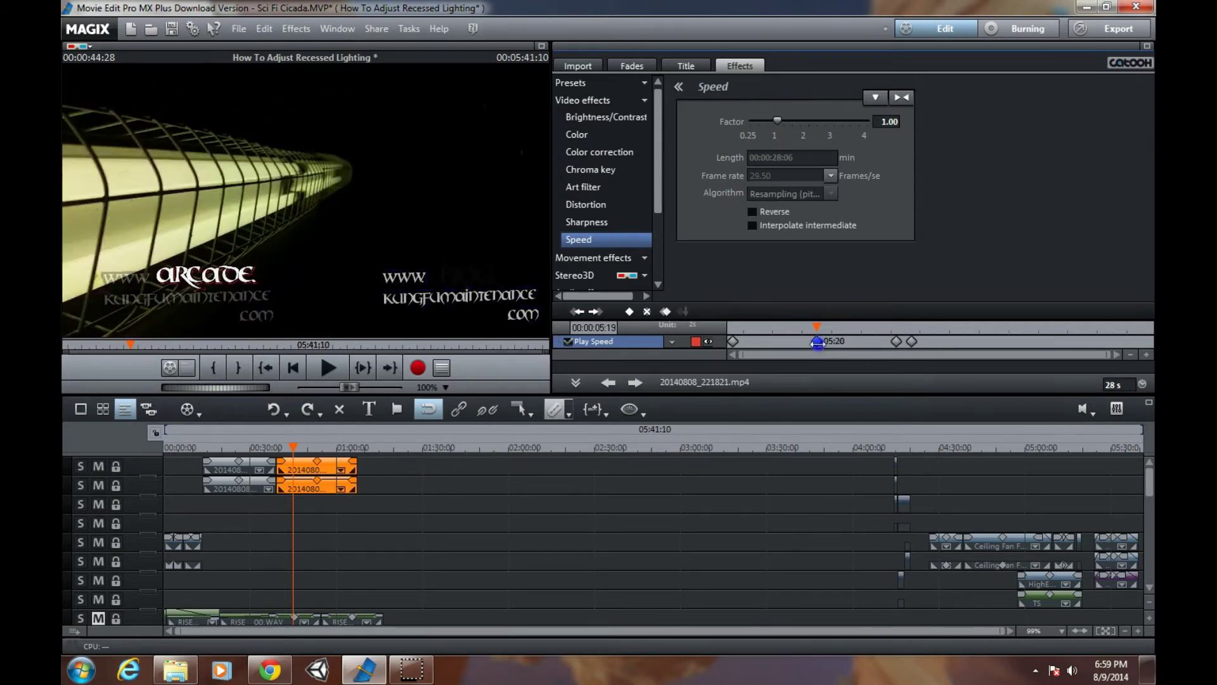
pyautogui.moveTo(818, 342); pyautogui.dragTo(817, 353)
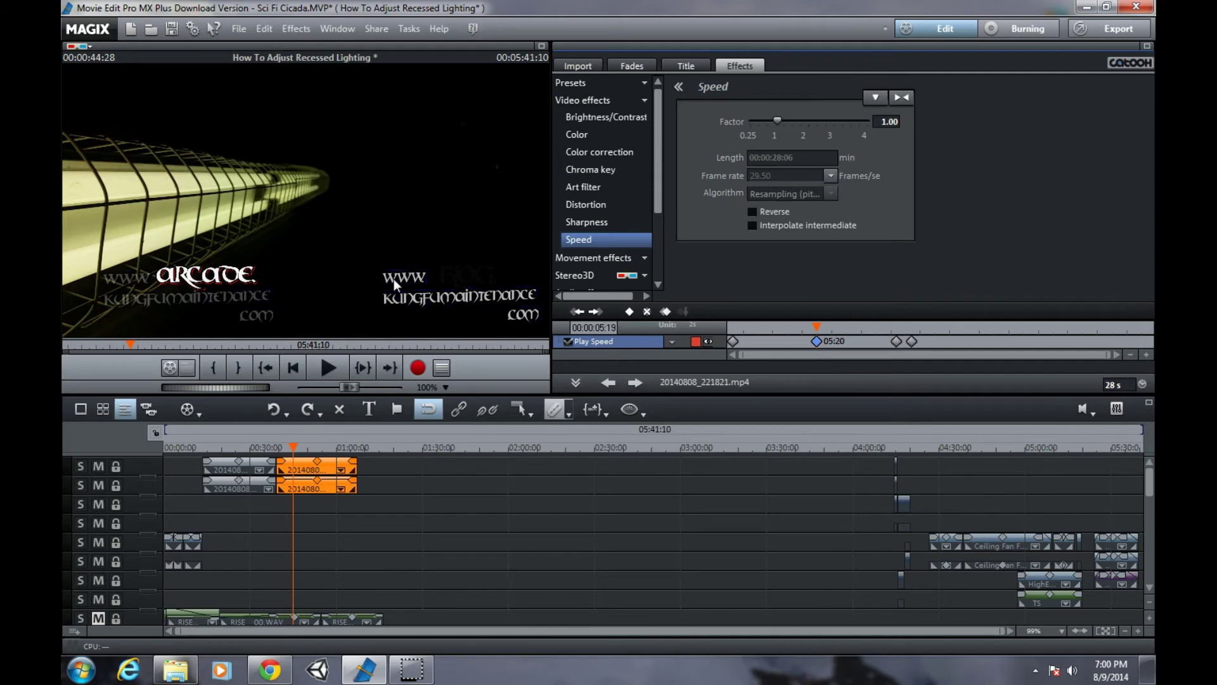
# Select the first clip and place the playback marker at its start
pyautogui.click(279, 446)
pyautogui.moveTo(279, 446)
pyautogui.mouseDown()
pyautogui.moveTo(358, 447)
pyautogui.moveTo(279, 444)
pyautogui.mouseUp()
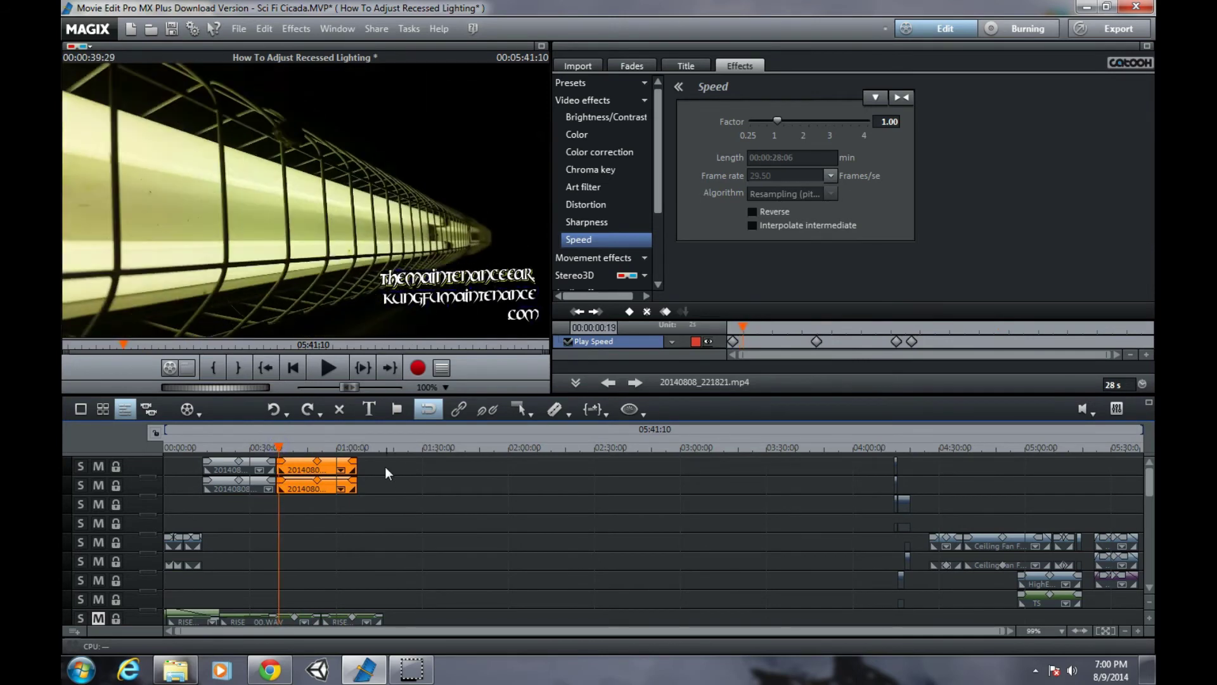
pyautogui.click(244, 466)
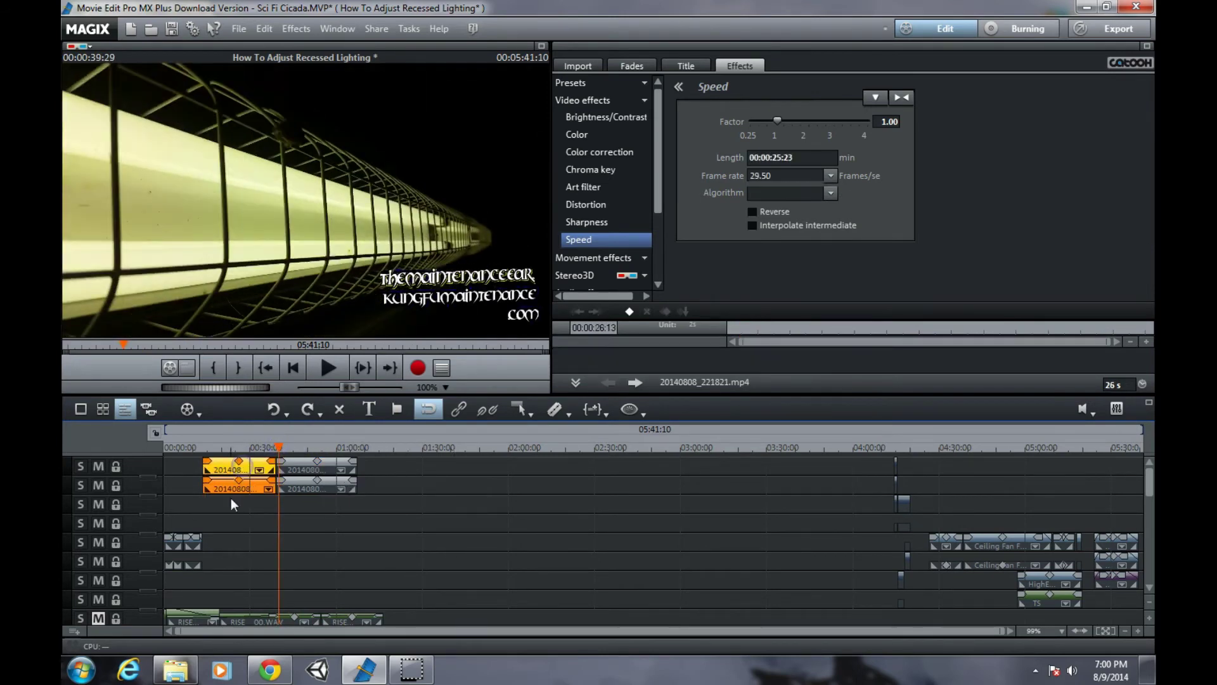
pyautogui.click(203, 447)
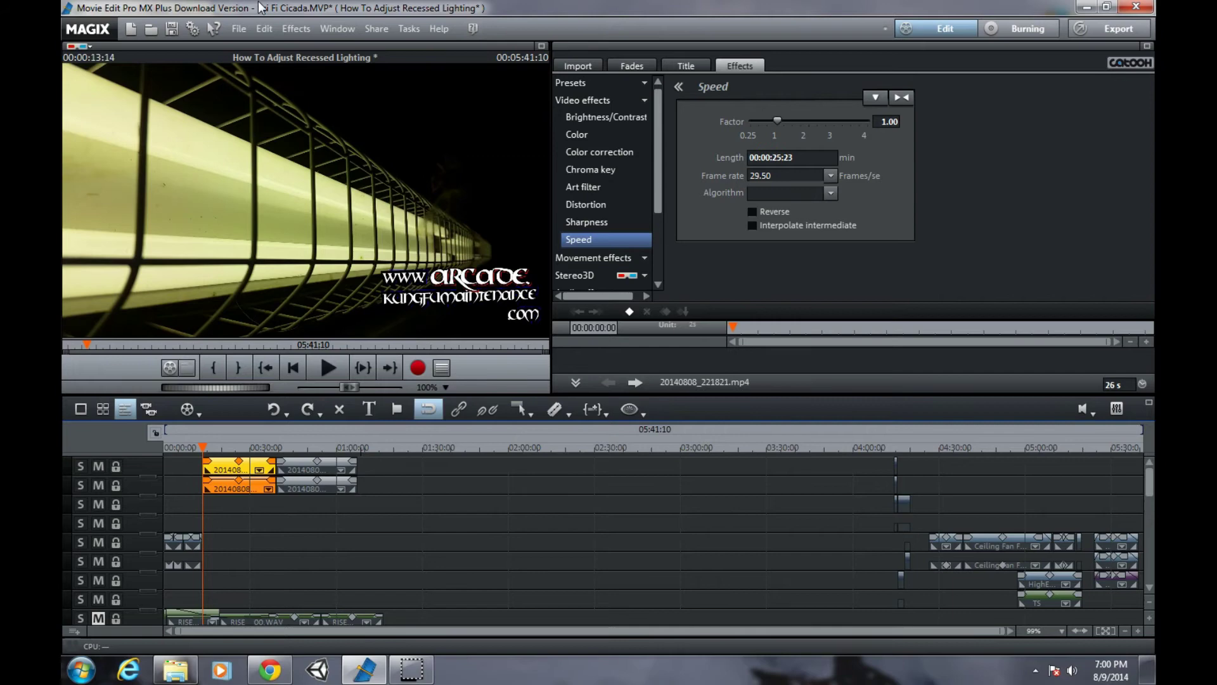
# Copy the first clip and paste the copy right after the end of the second clip
pyautogui.click(265, 28)
pyautogui.click(307, 124)
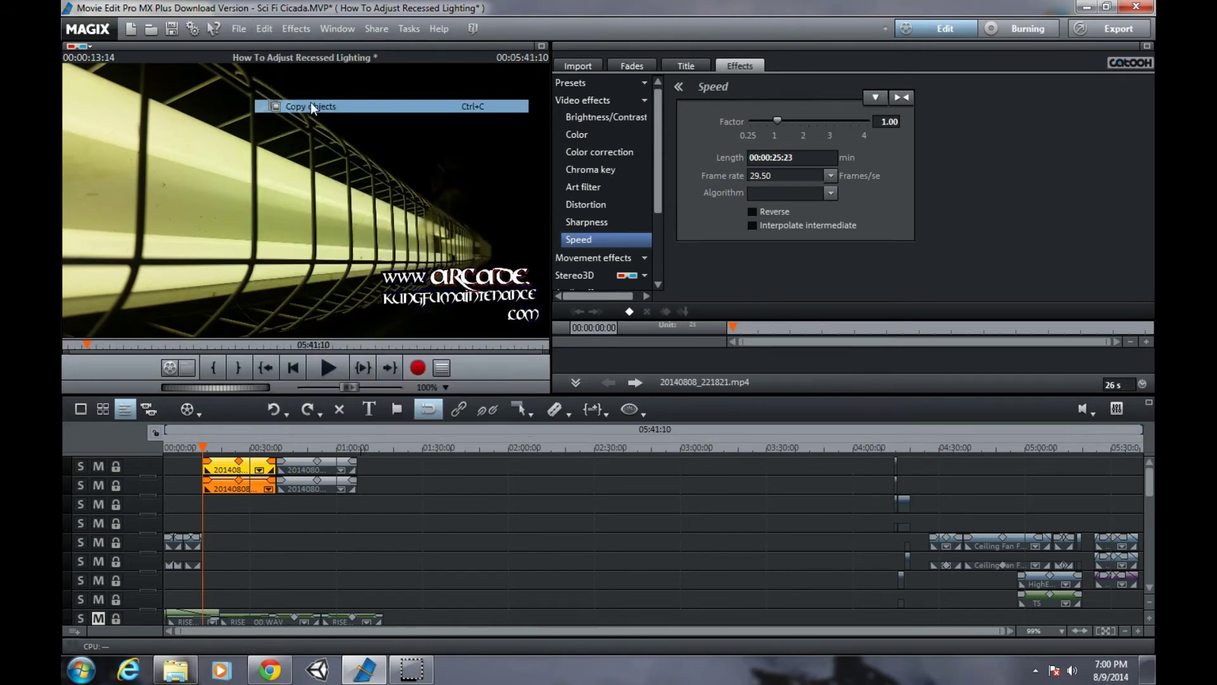
pyautogui.click(359, 450)
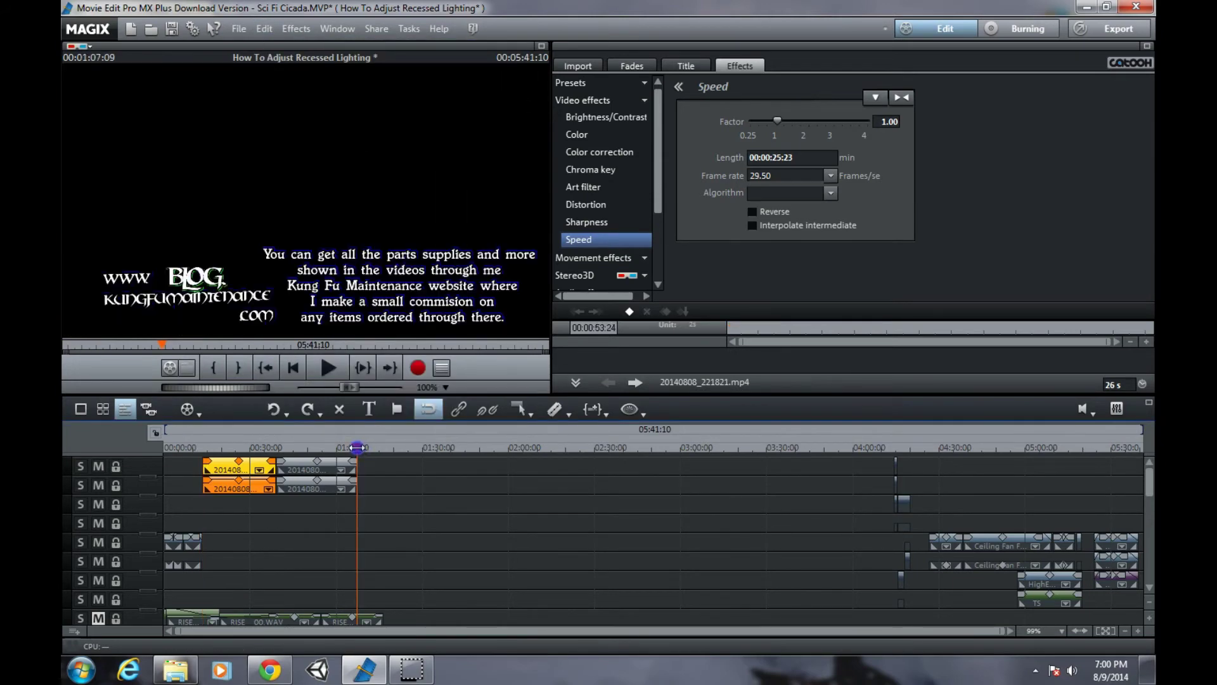
pyautogui.click(264, 29)
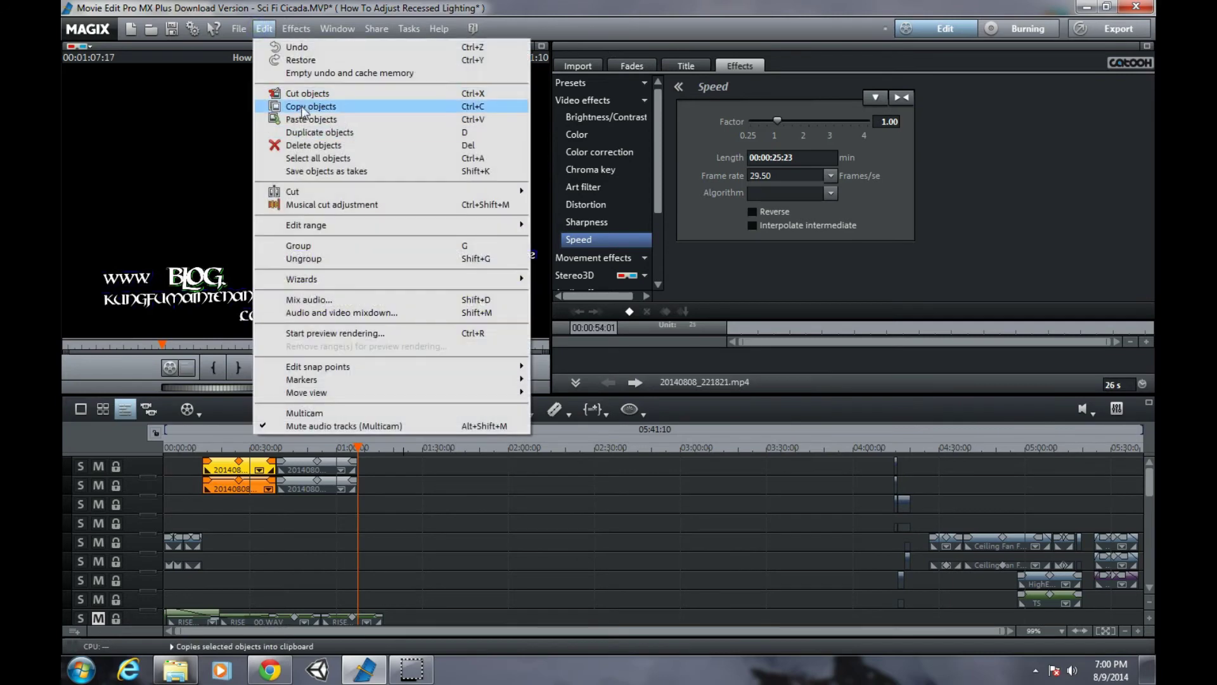
pyautogui.click(308, 120)
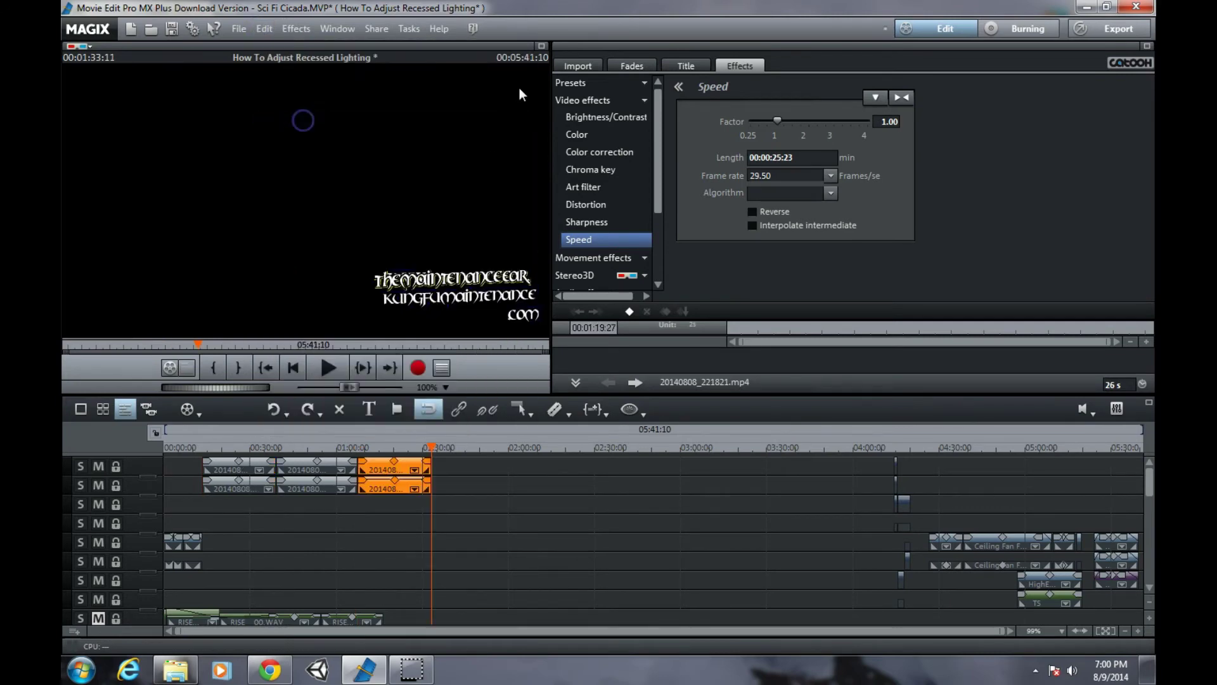
# Look through the media files in the GoPro2013 folder, and return to the Speed effect settings
pyautogui.click(577, 65)
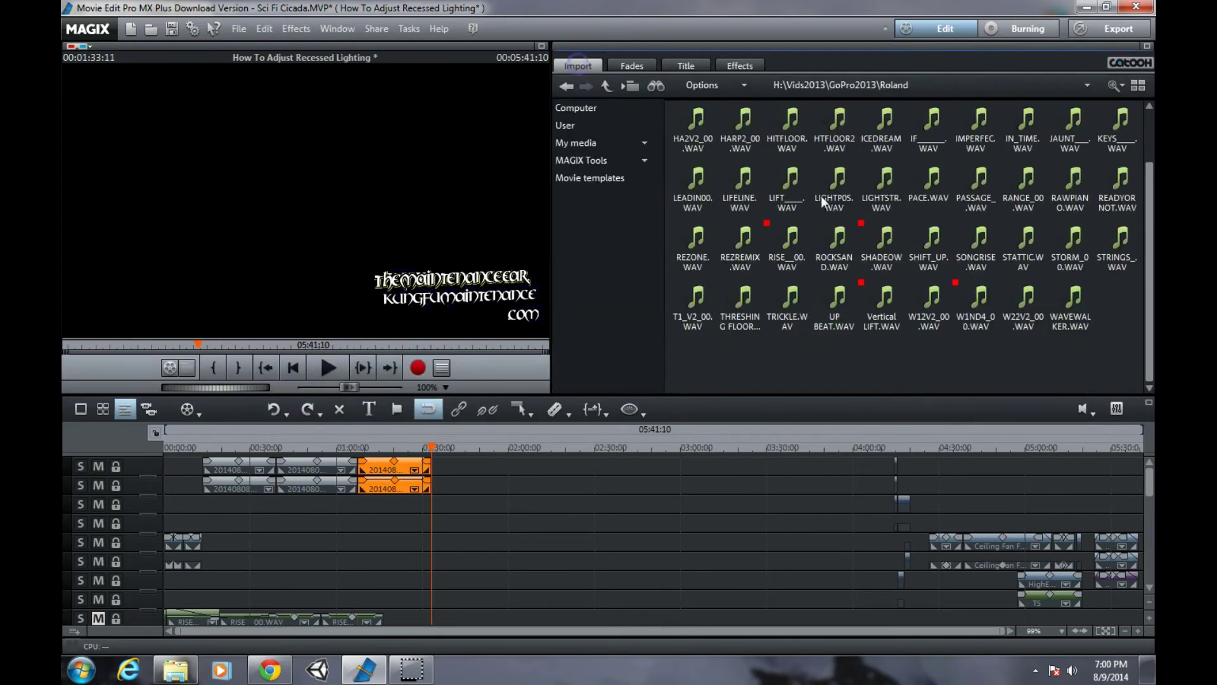
pyautogui.click(607, 86)
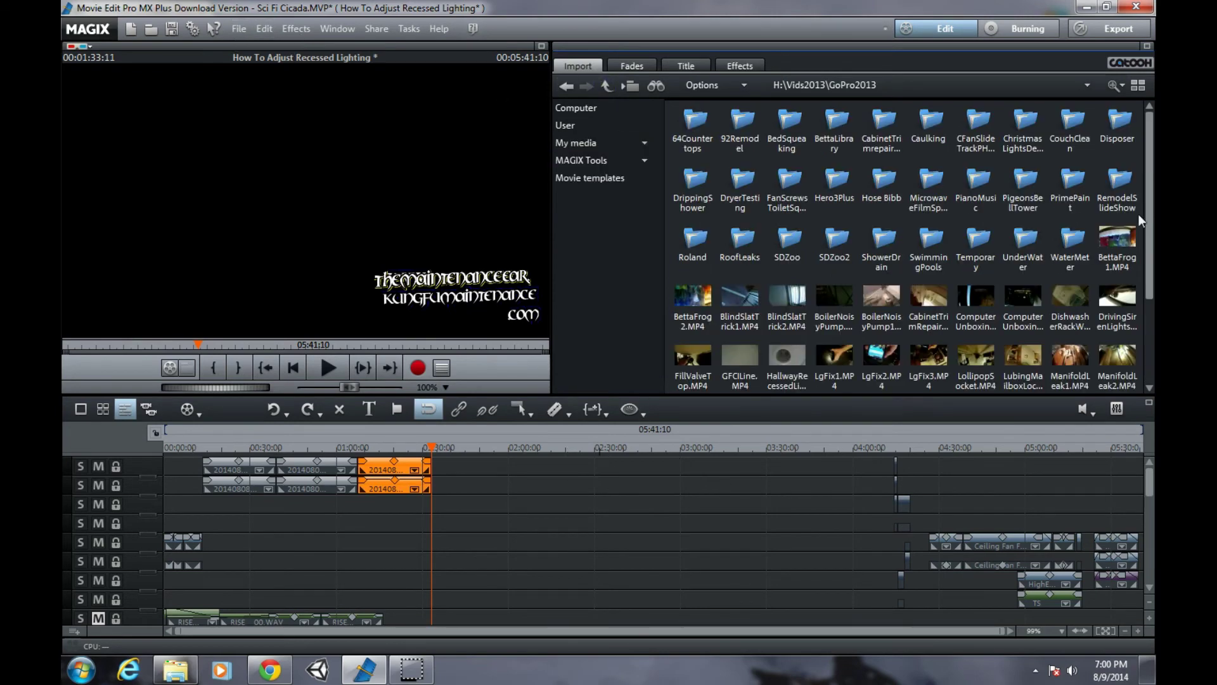
pyautogui.moveTo(1147, 217); pyautogui.dragTo(1147, 297)
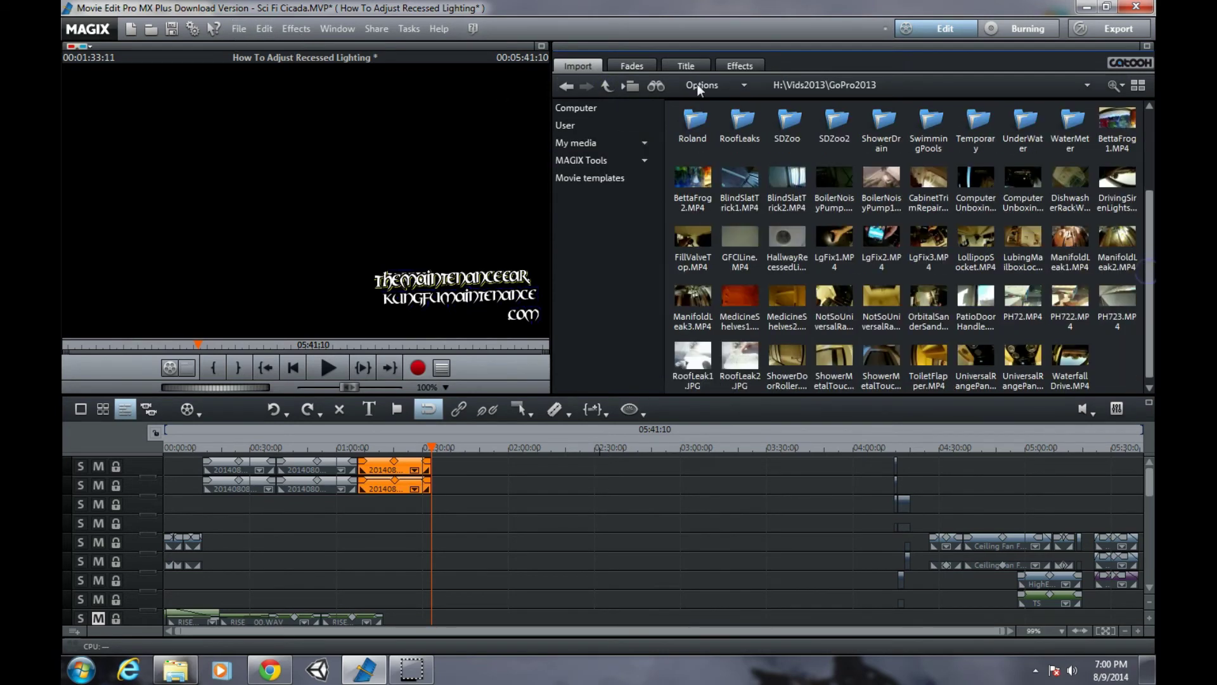
pyautogui.click(687, 66)
pyautogui.click(748, 67)
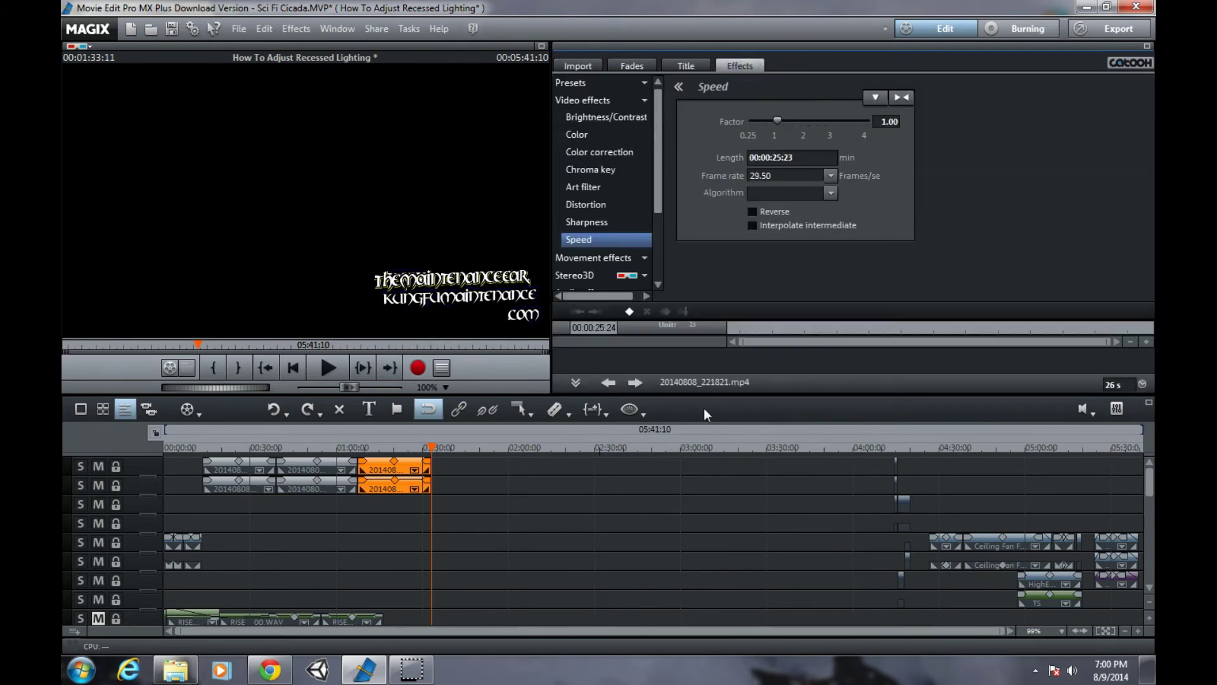
# Move the pasted third clip to about 02:00 on the timeline and place the playback marker near the second clip's end
pyautogui.moveTo(392, 486); pyautogui.dragTo(540, 466)
pyautogui.click(342, 448)
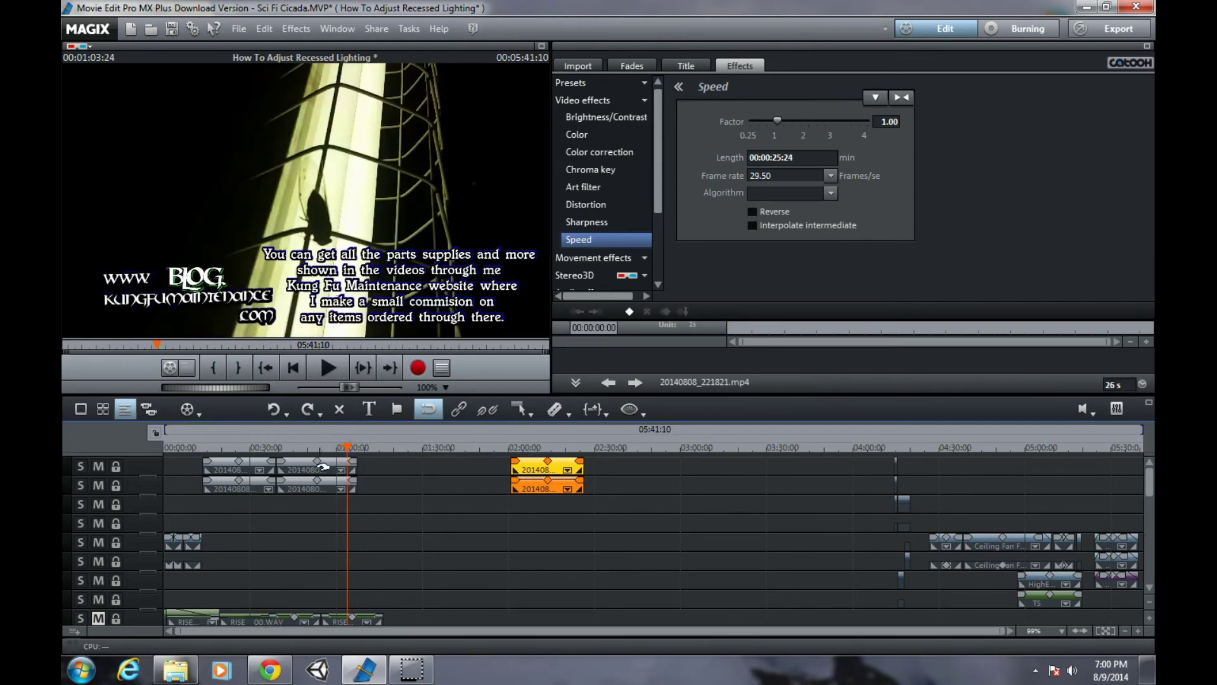